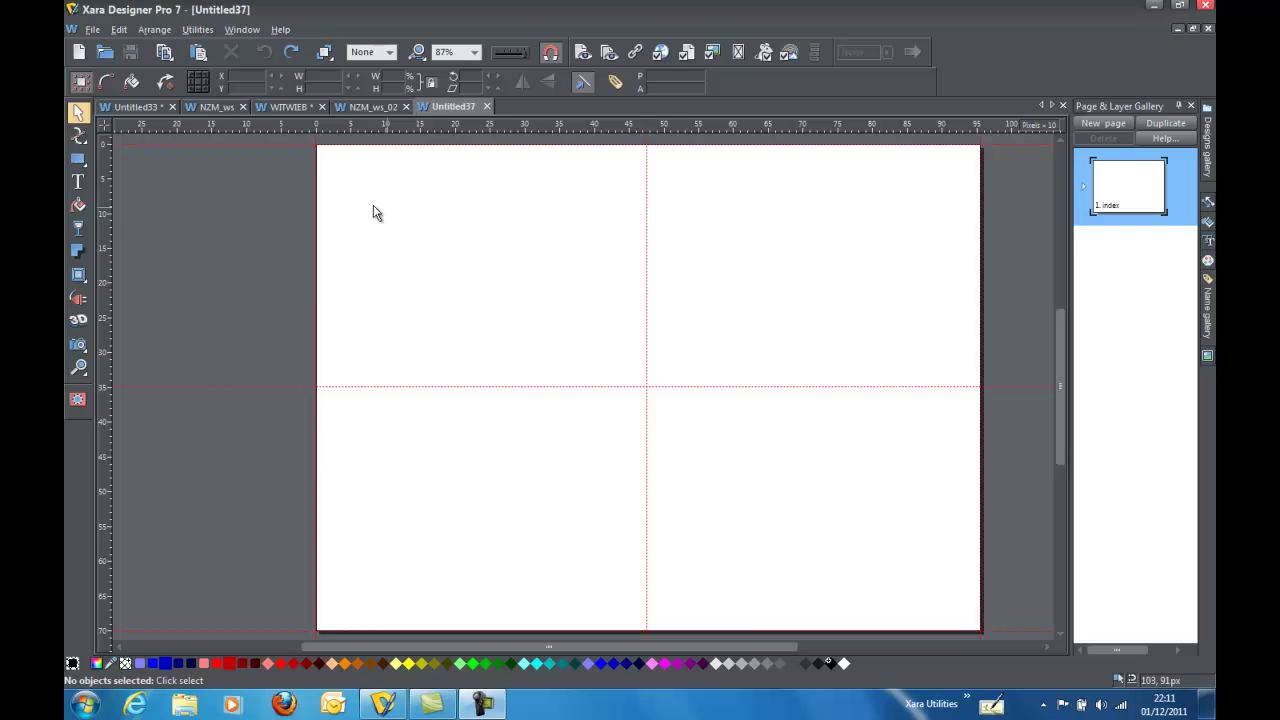
- Draw a 246 px black circle in the upper-left quarter of the page with the Ellipse tool
left_click(78, 160)
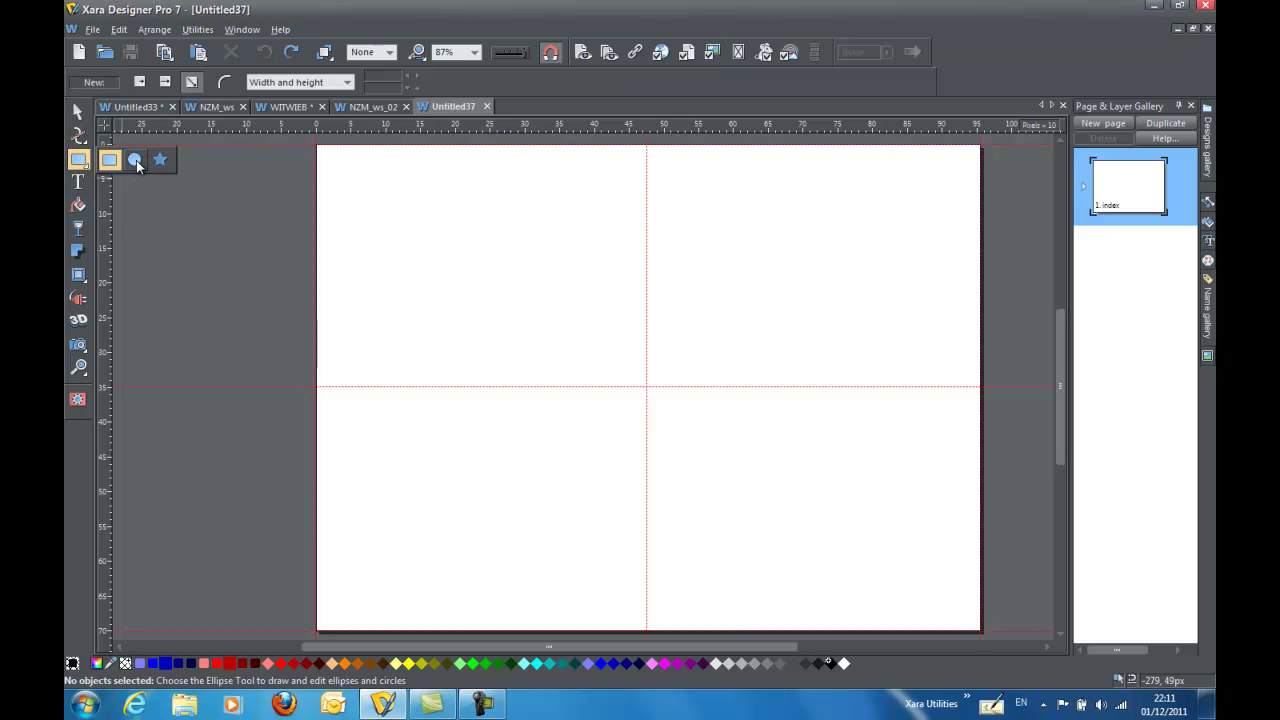
left_click(136, 160)
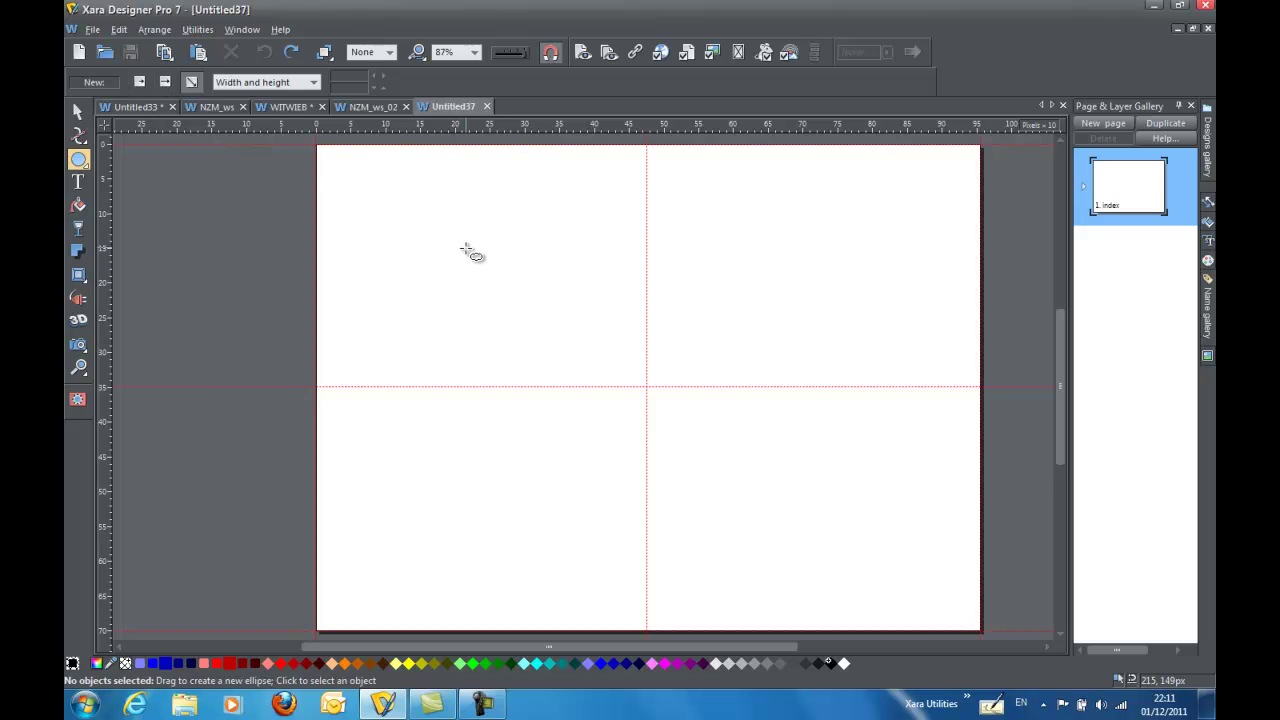
left_click_drag(467, 246, 636, 415)
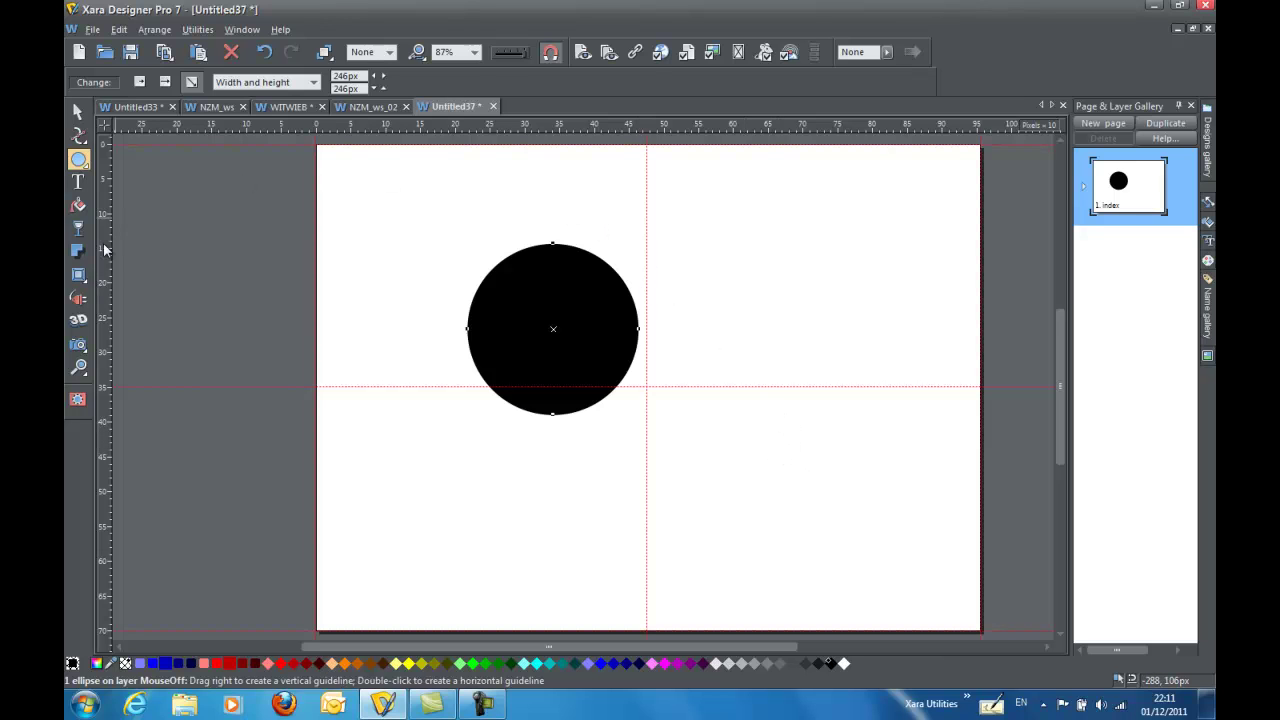
mouse_move(84, 285)
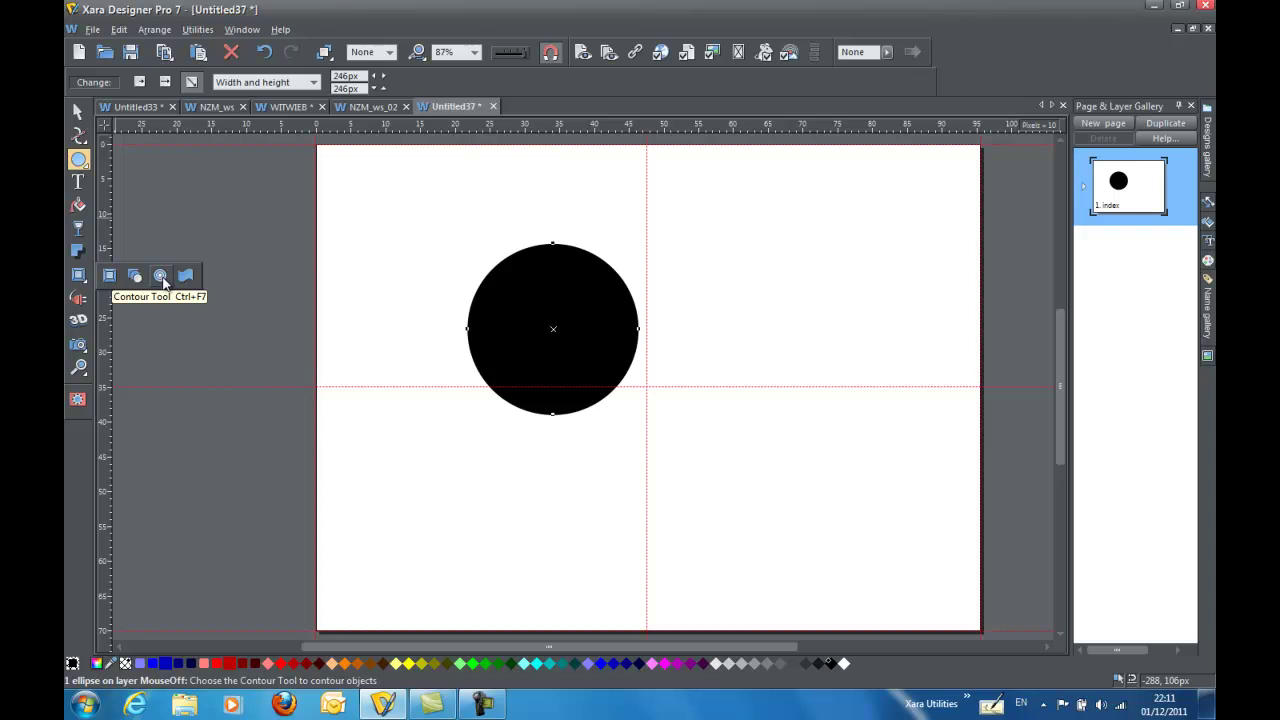
- Add a one-step 12.2px inner contour to the circle, forming a black ring
left_click(160, 276)
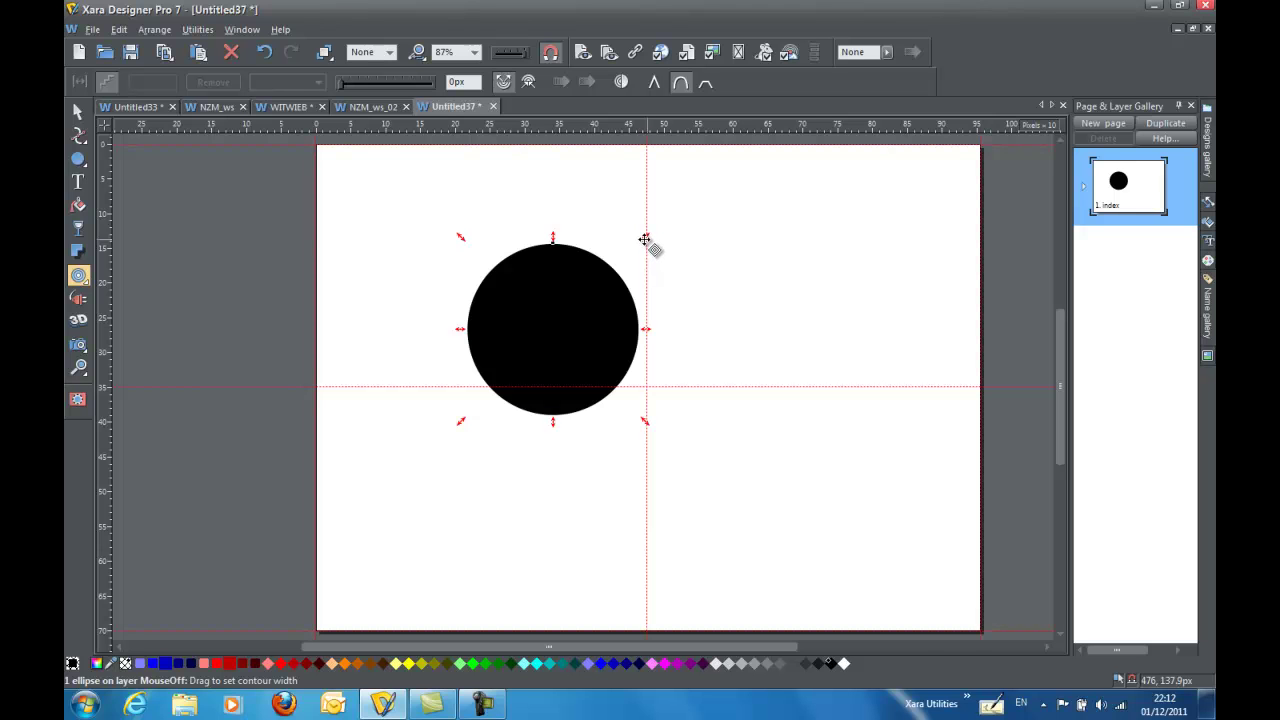
left_click_drag(644, 237, 637, 246)
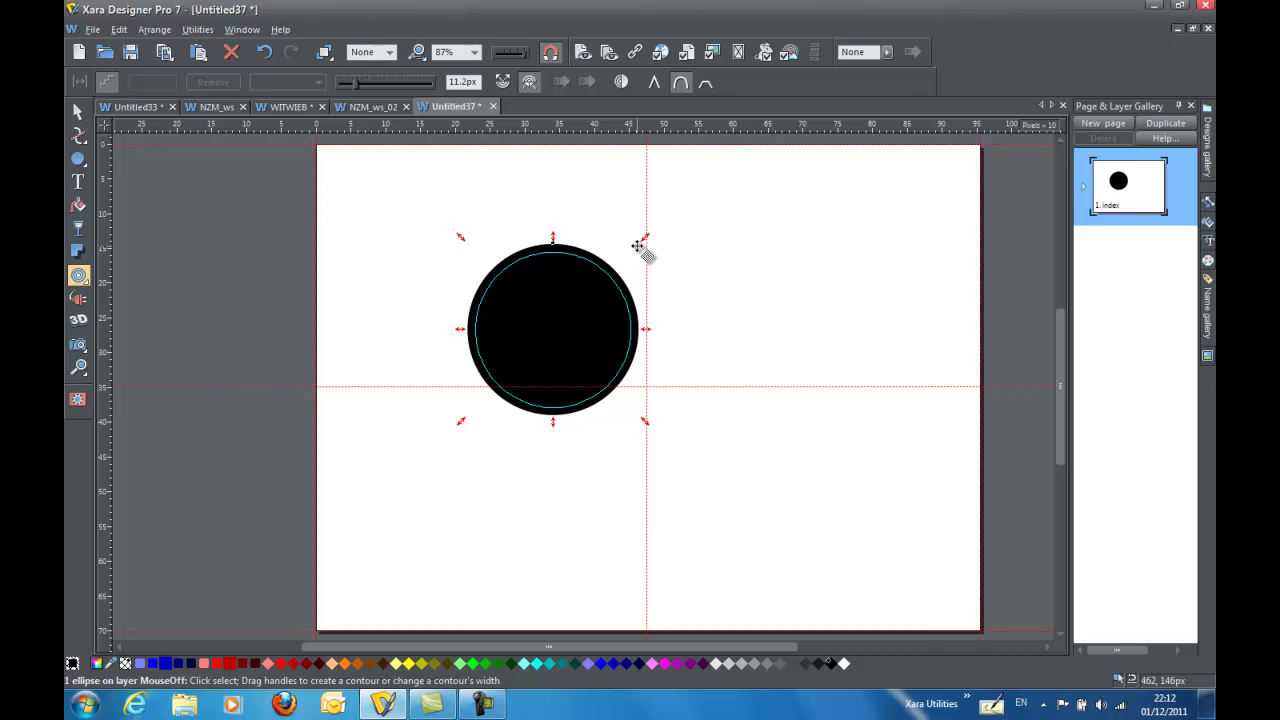
left_click_drag(637, 246, 640, 250)
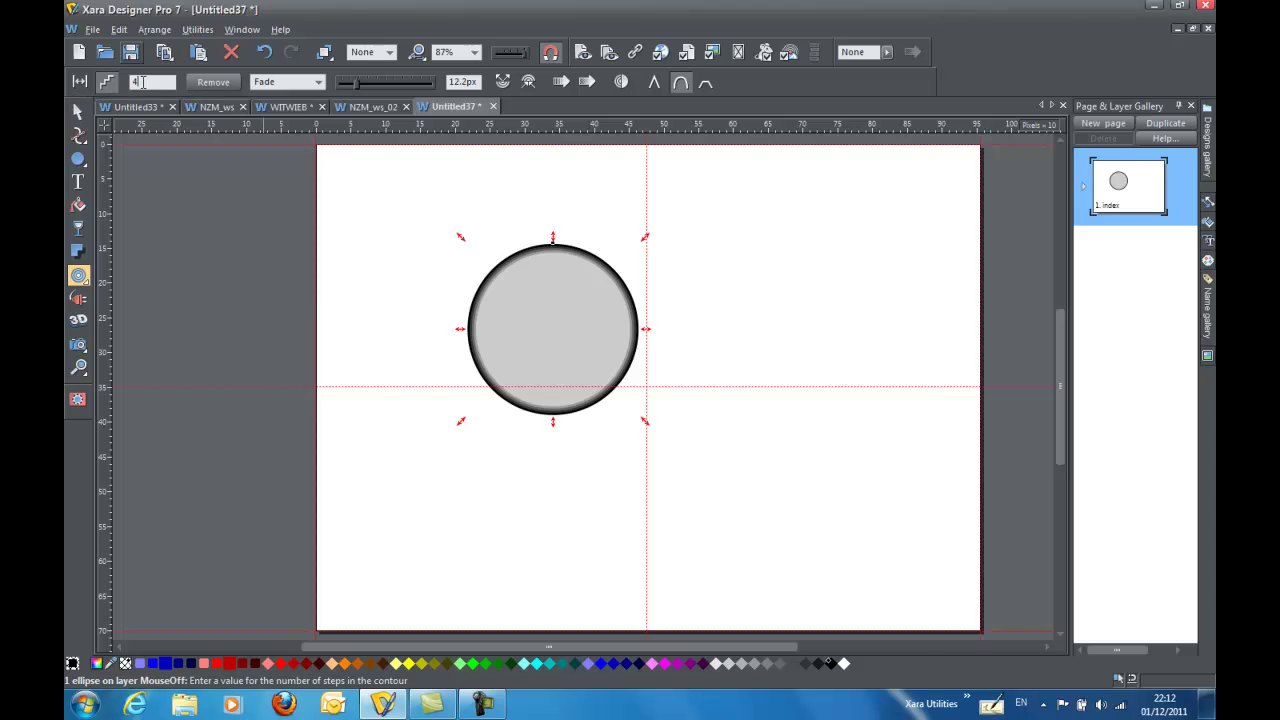
type("1")
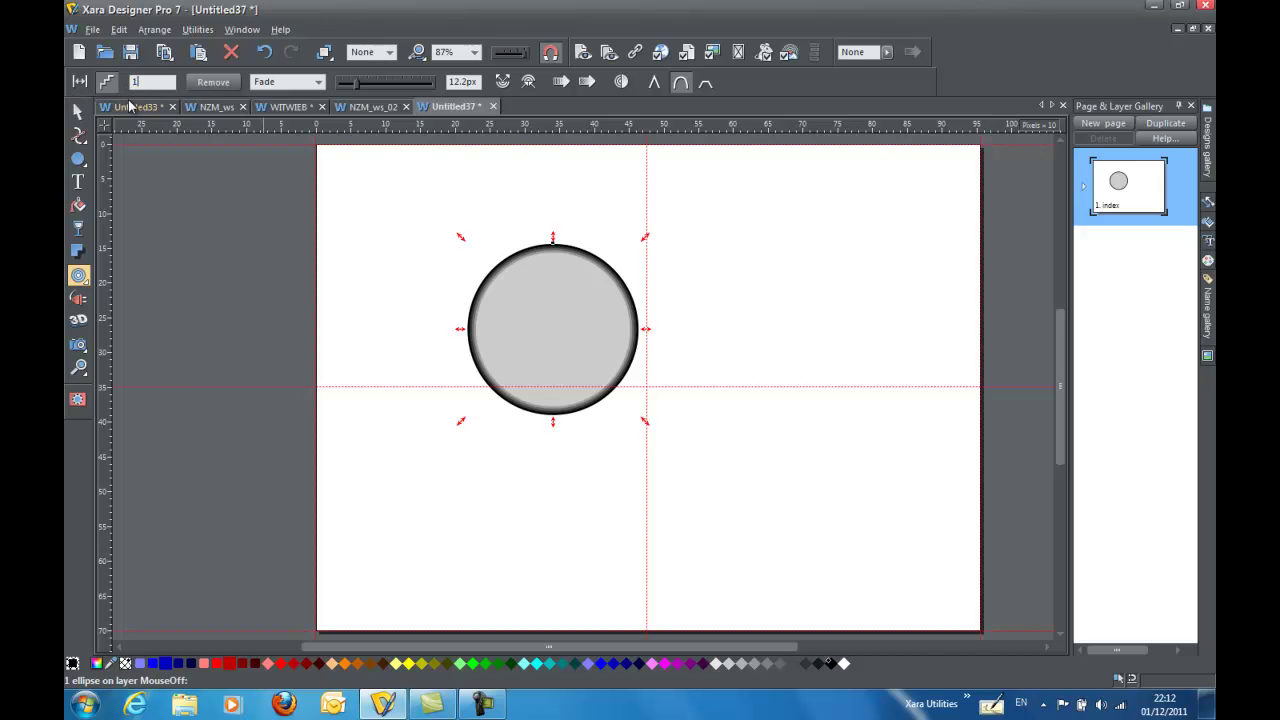
key("Return")
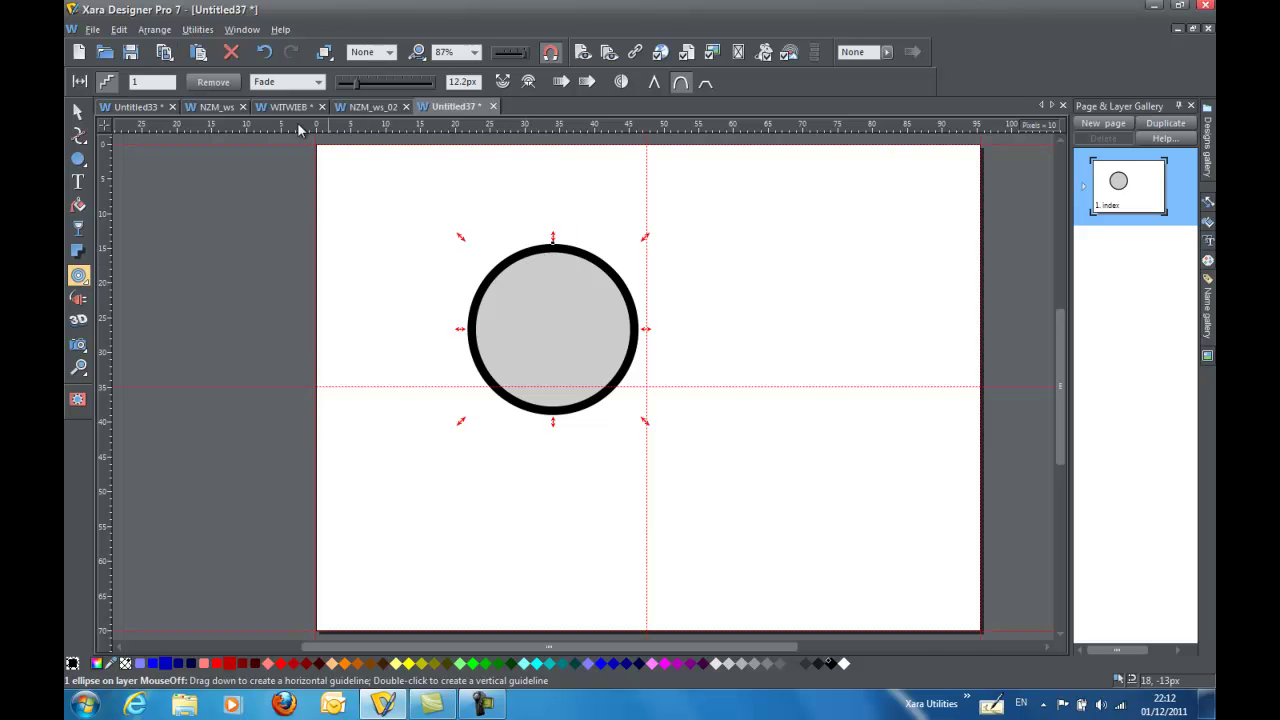
- Convert the contoured circle to editable shapes and ungroup it into centre and ring
left_click(165, 32)
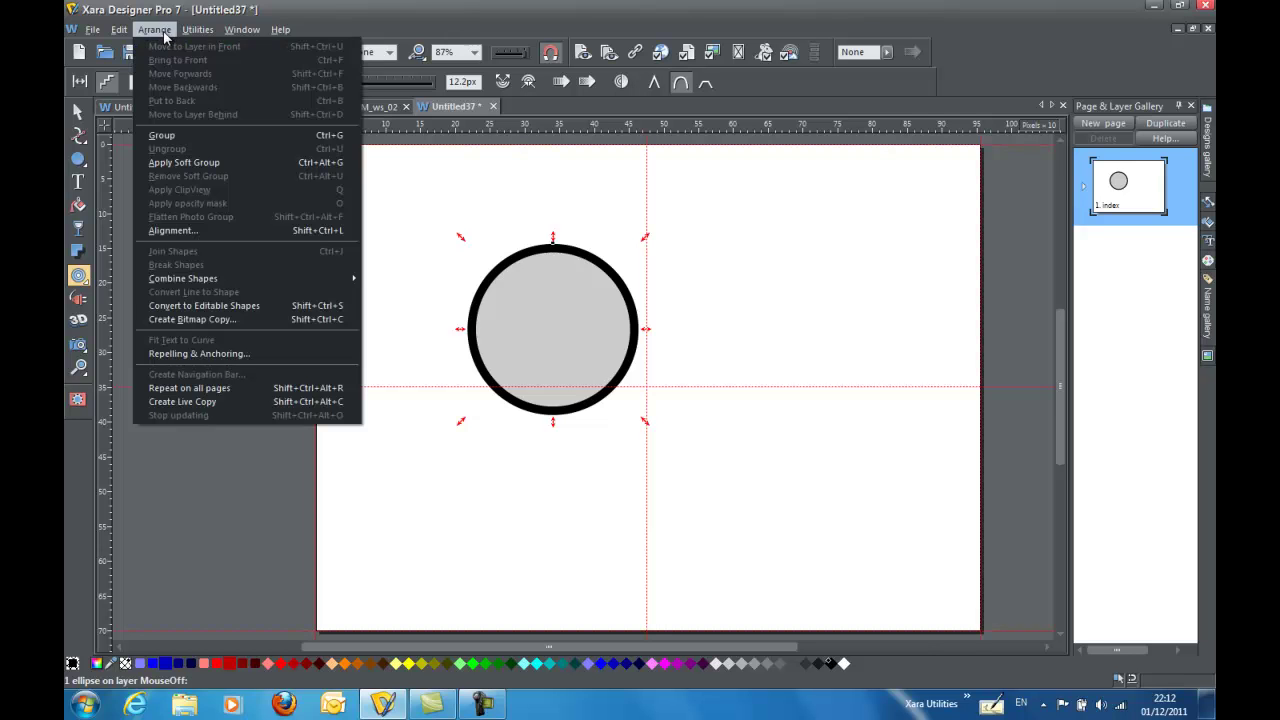
left_click(258, 305)
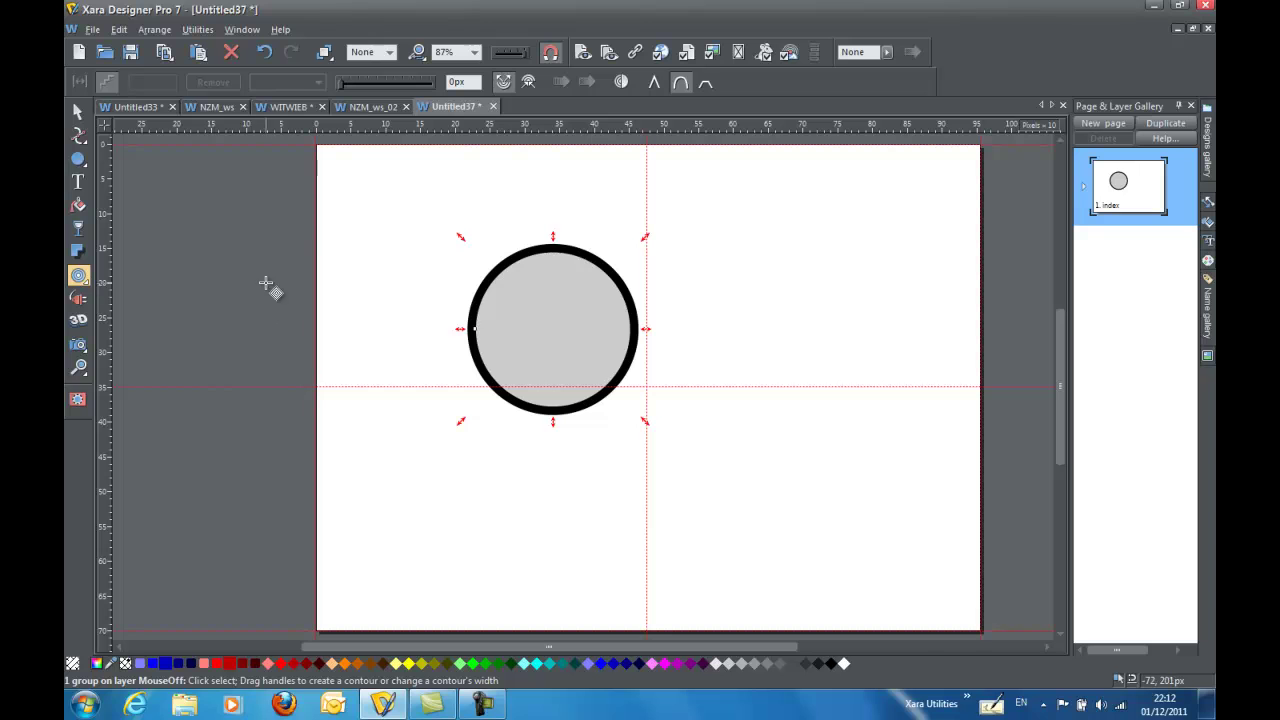
left_click(160, 30)
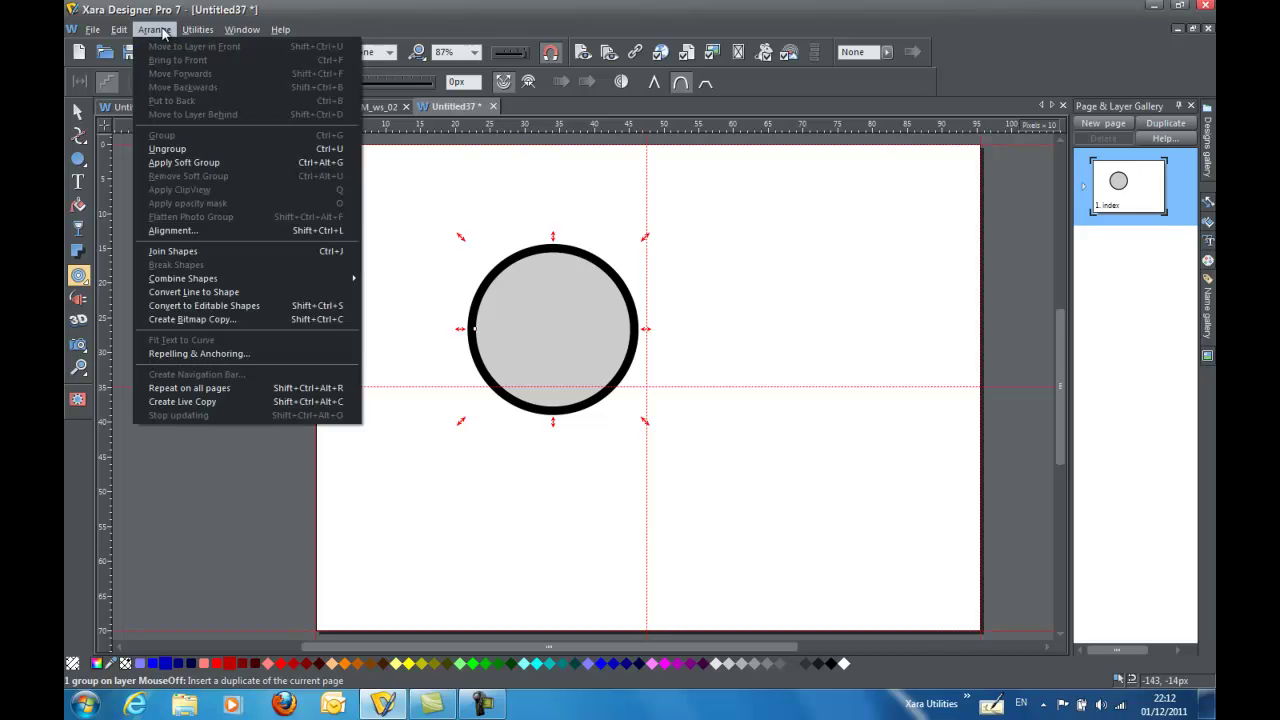
left_click(204, 148)
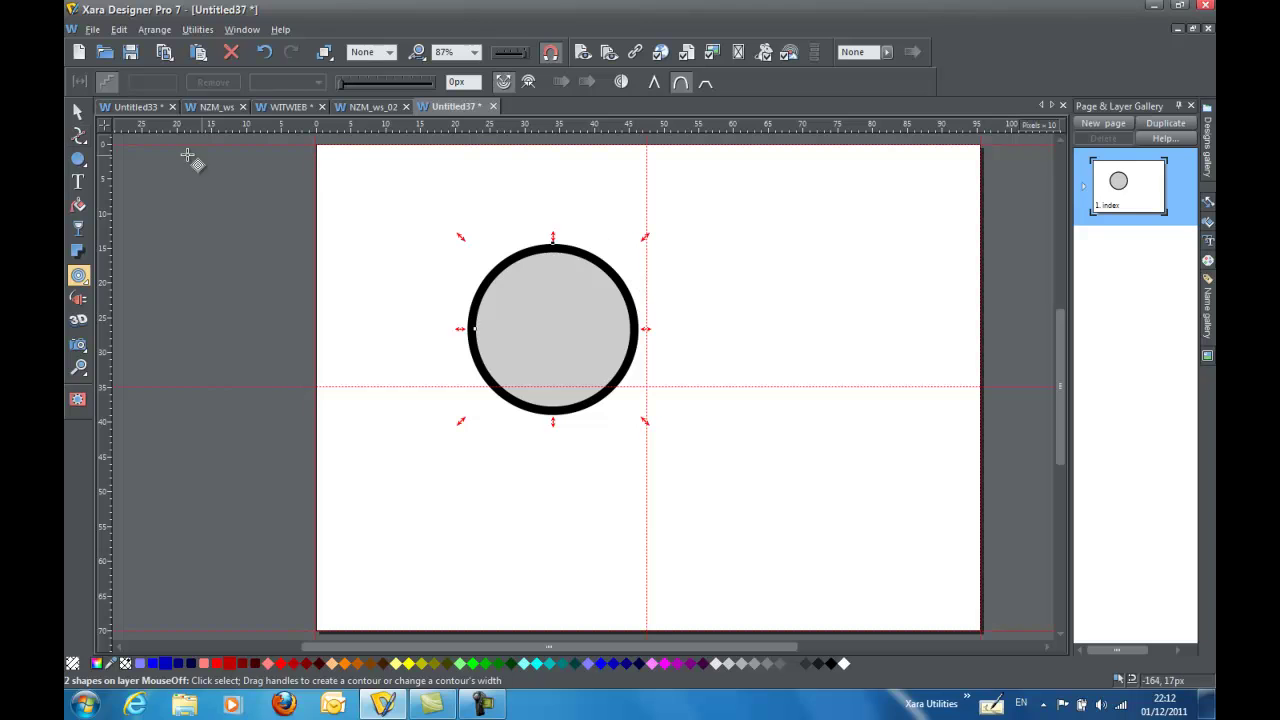
left_click(78, 115)
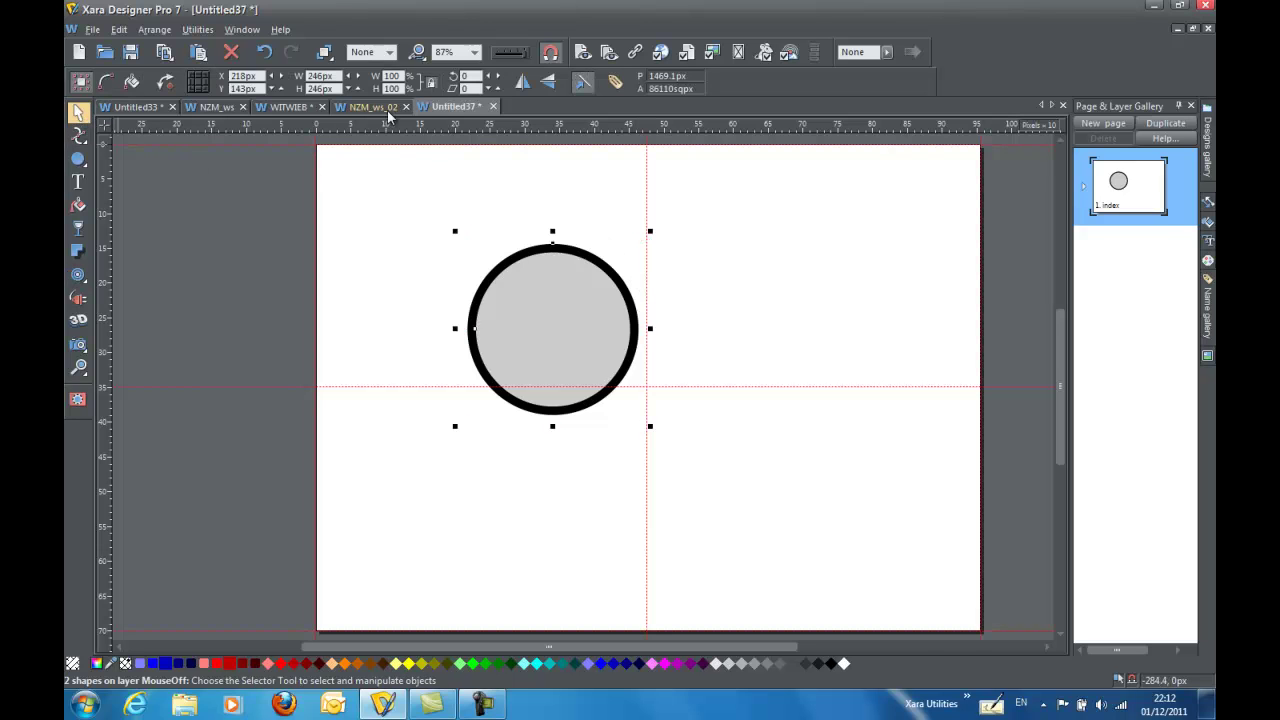
- Fill the inner grey disc with white
left_click(432, 177)
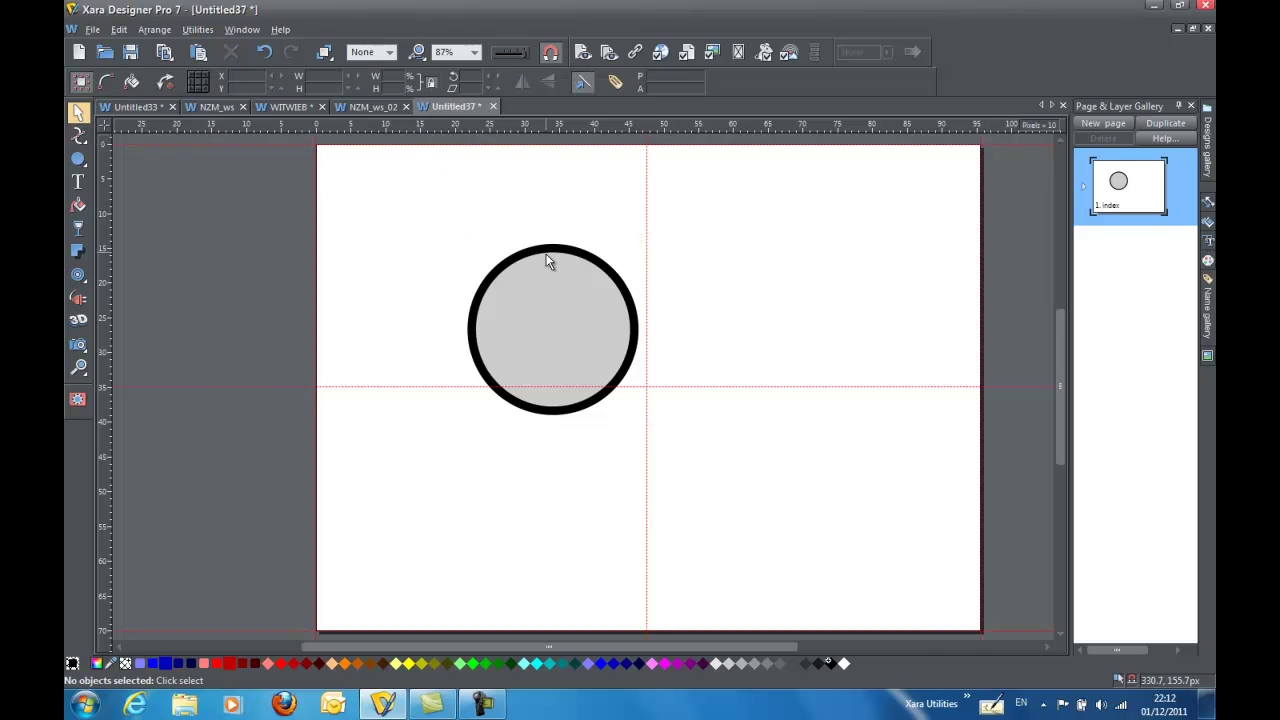
left_click(574, 312)
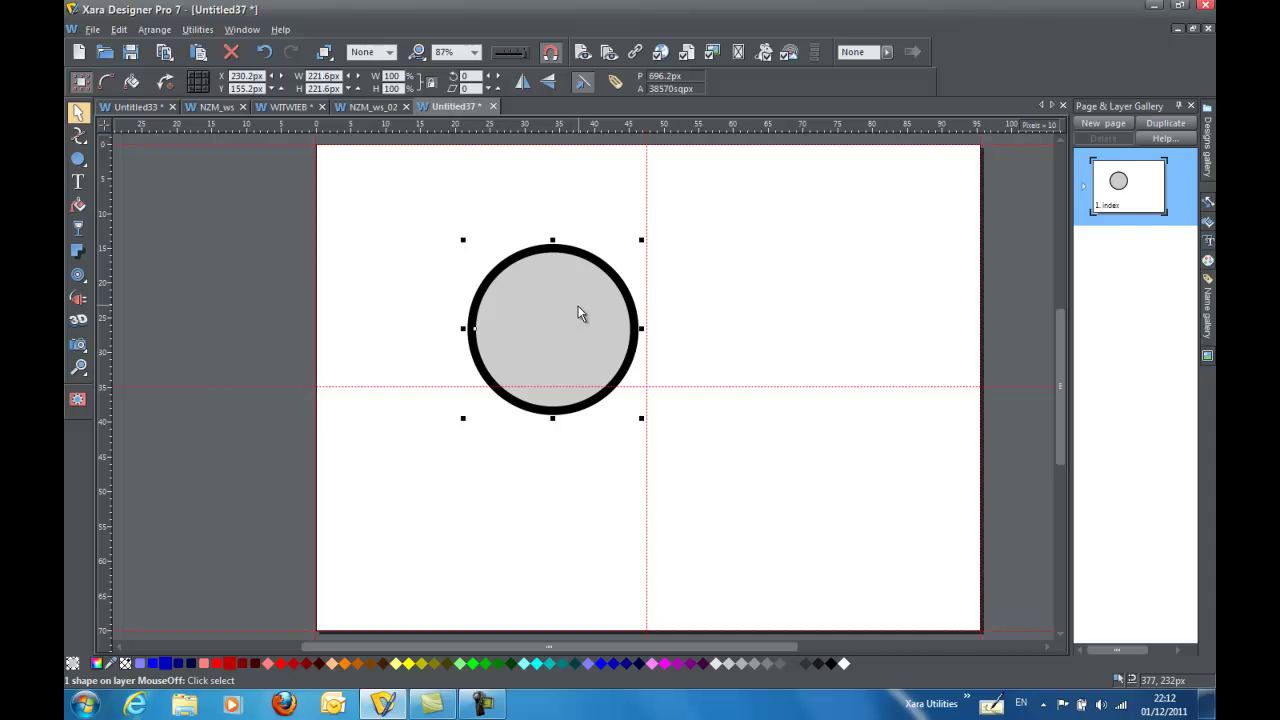
left_click(844, 664)
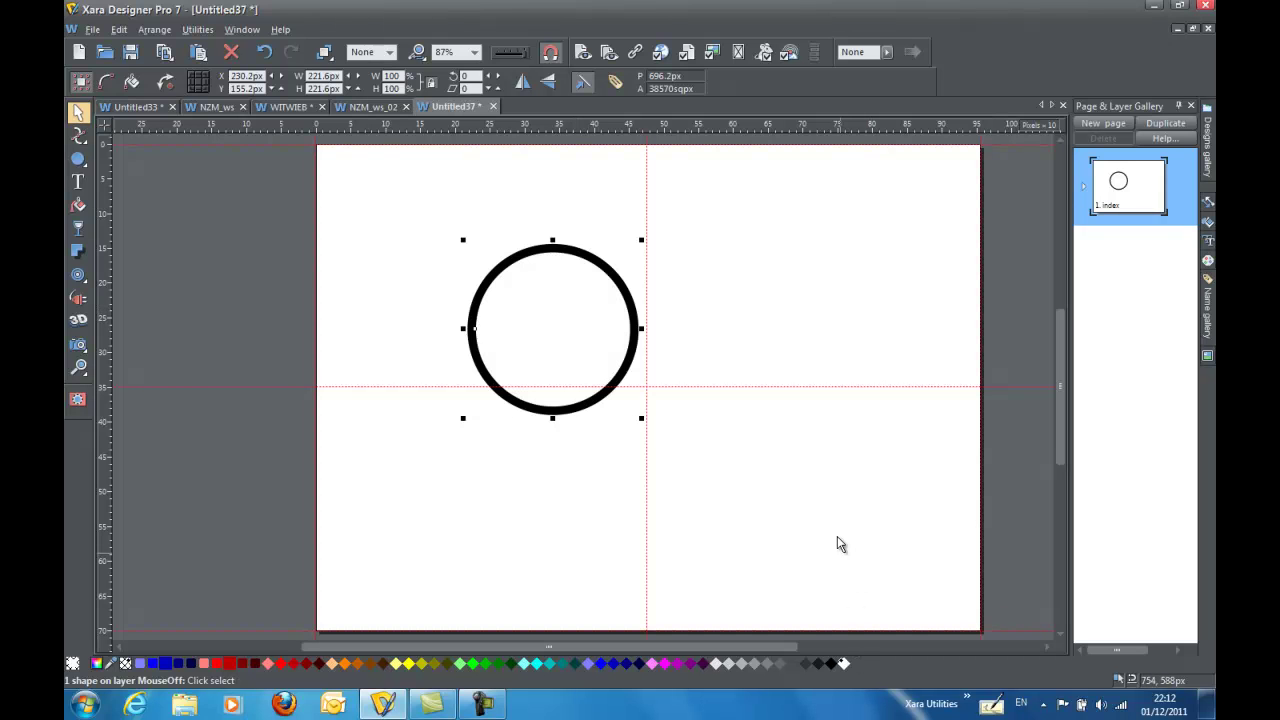
- Raise the disc's bottom point into a wavy edge at about 256.8px
left_click(80, 142)
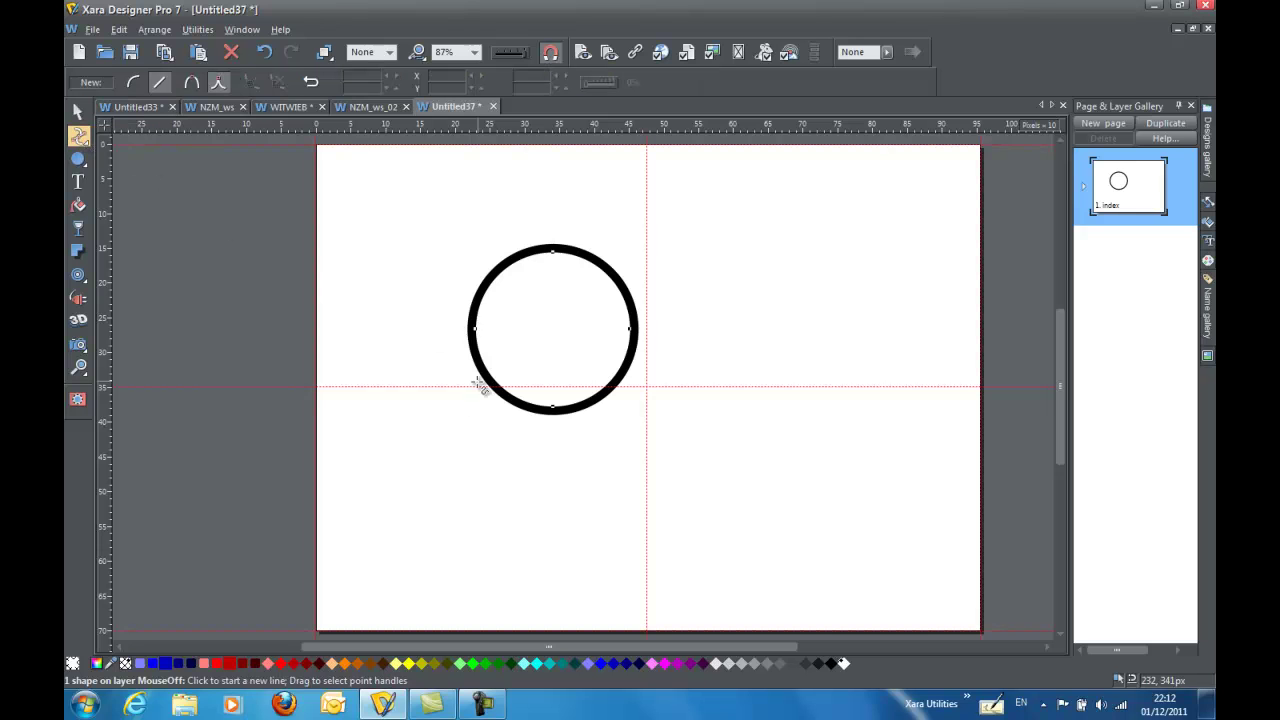
left_click_drag(571, 426, 540, 398)
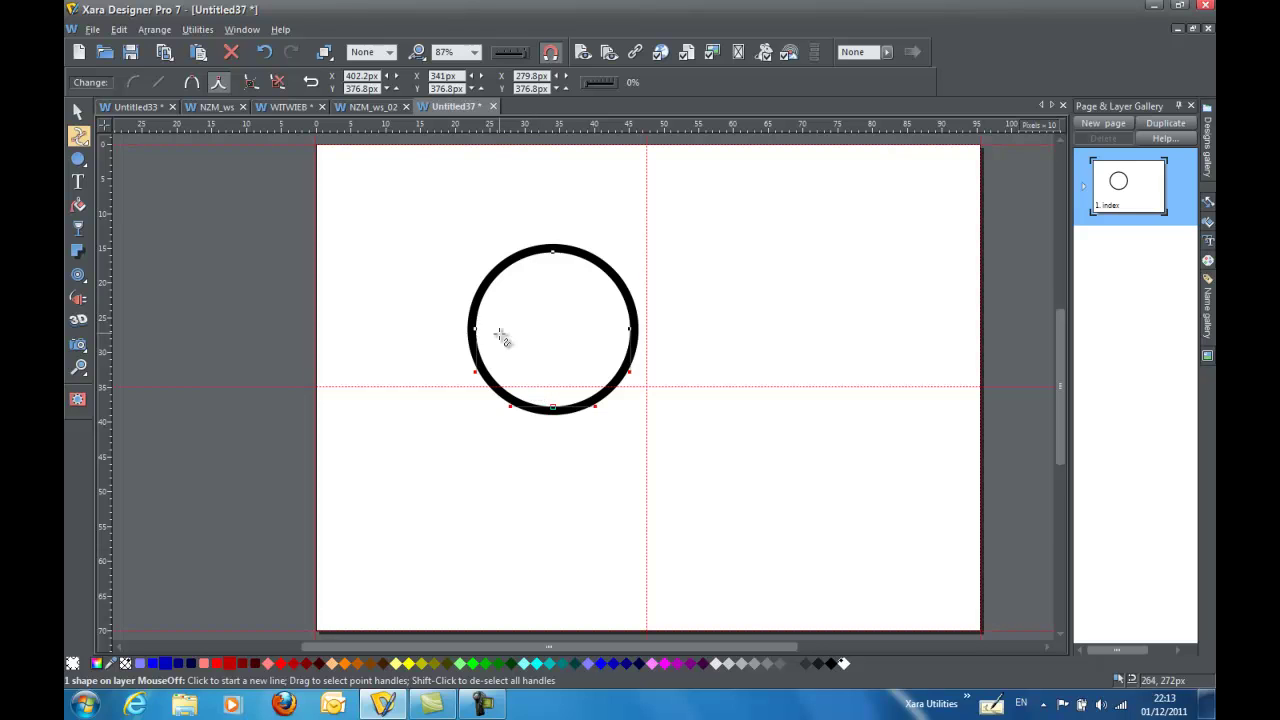
key("Up")
key("Up")
key("Up")
key("Up")
key("Up")
key("Up")
key("Up")
key("Up")
key("Up")
key("Up")
key("Up")
key("Up")
key("Up")
key("Up")
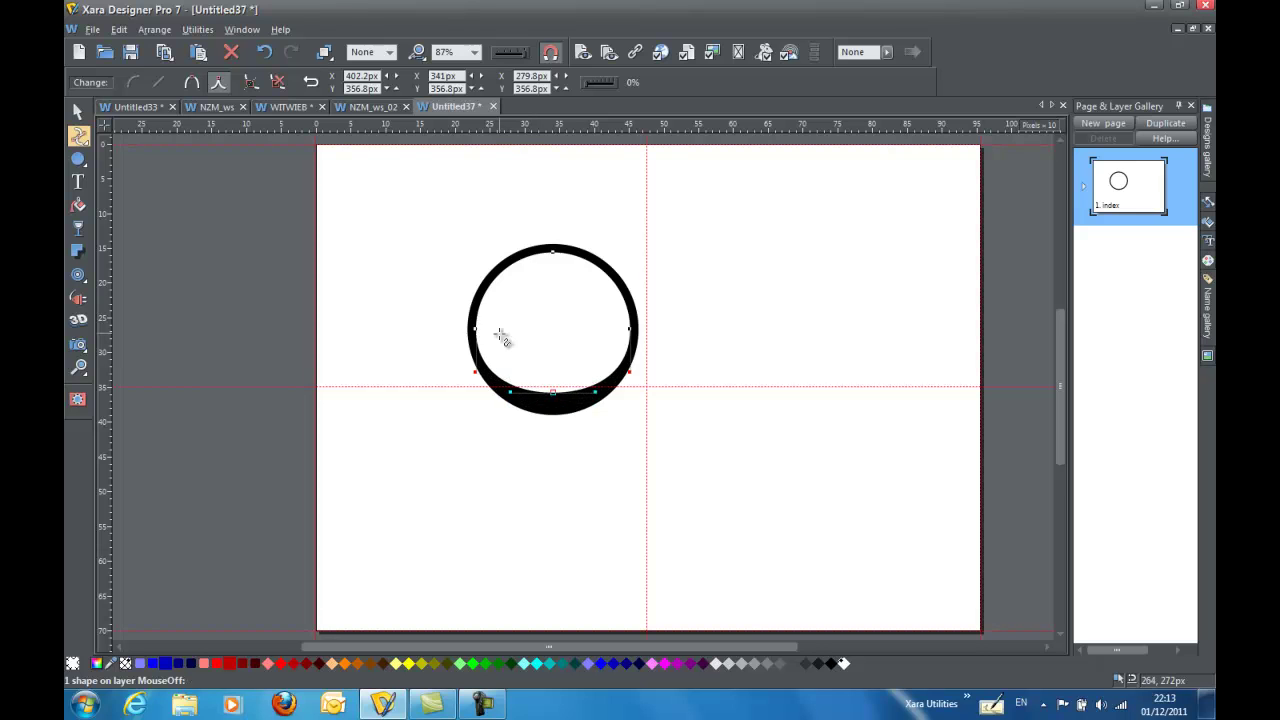
key("Up")
key("Up")
key("Up")
key("Up")
key("Up")
key("Up")
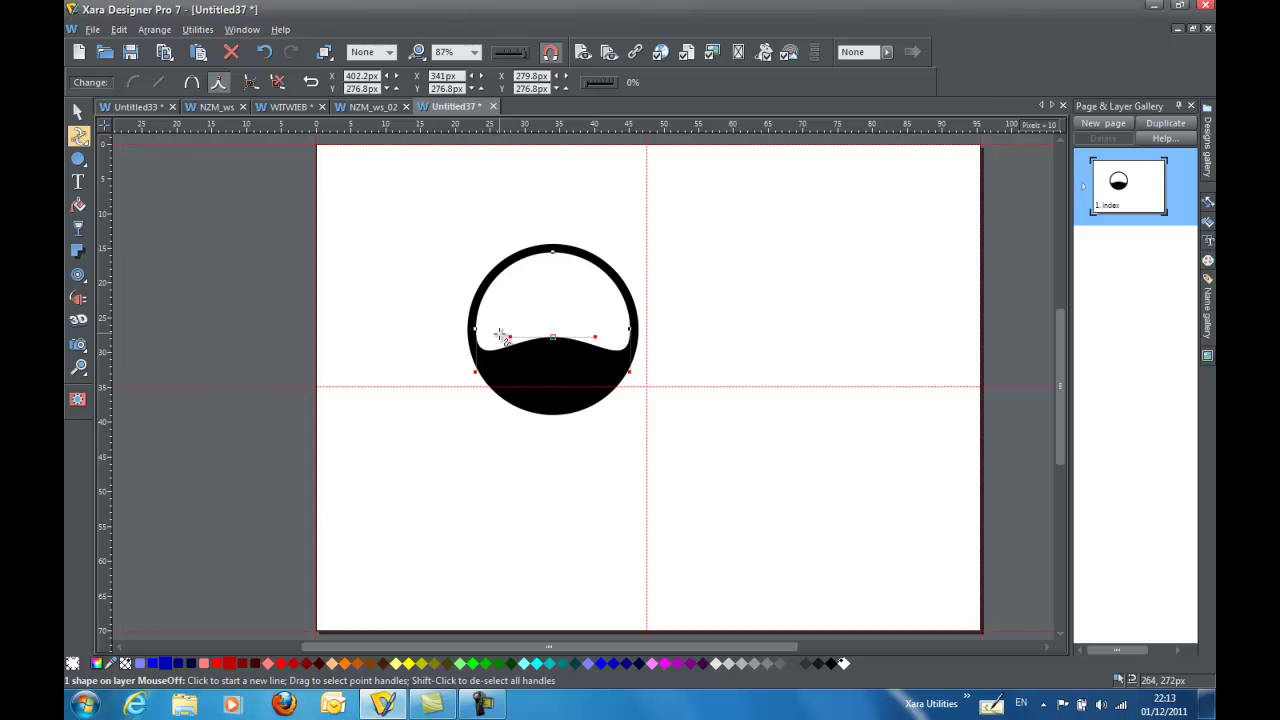
key("Up")
key("Up")
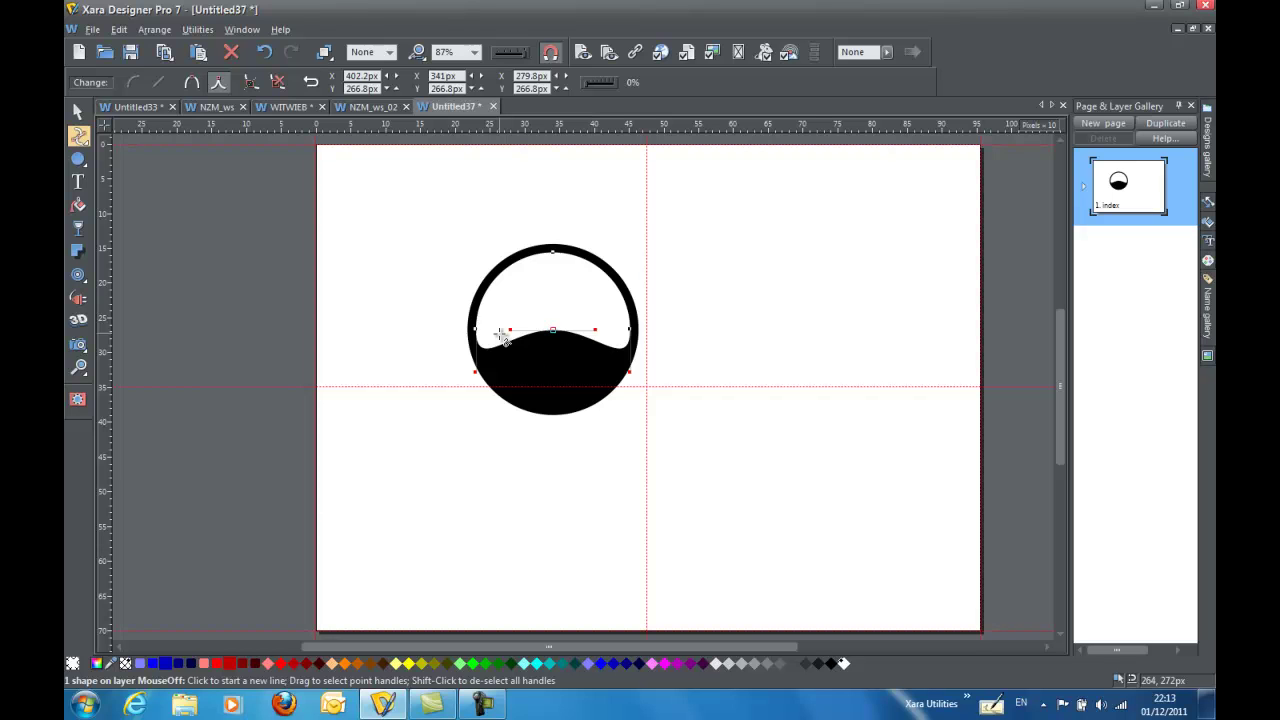
key("Up")
key("Up")
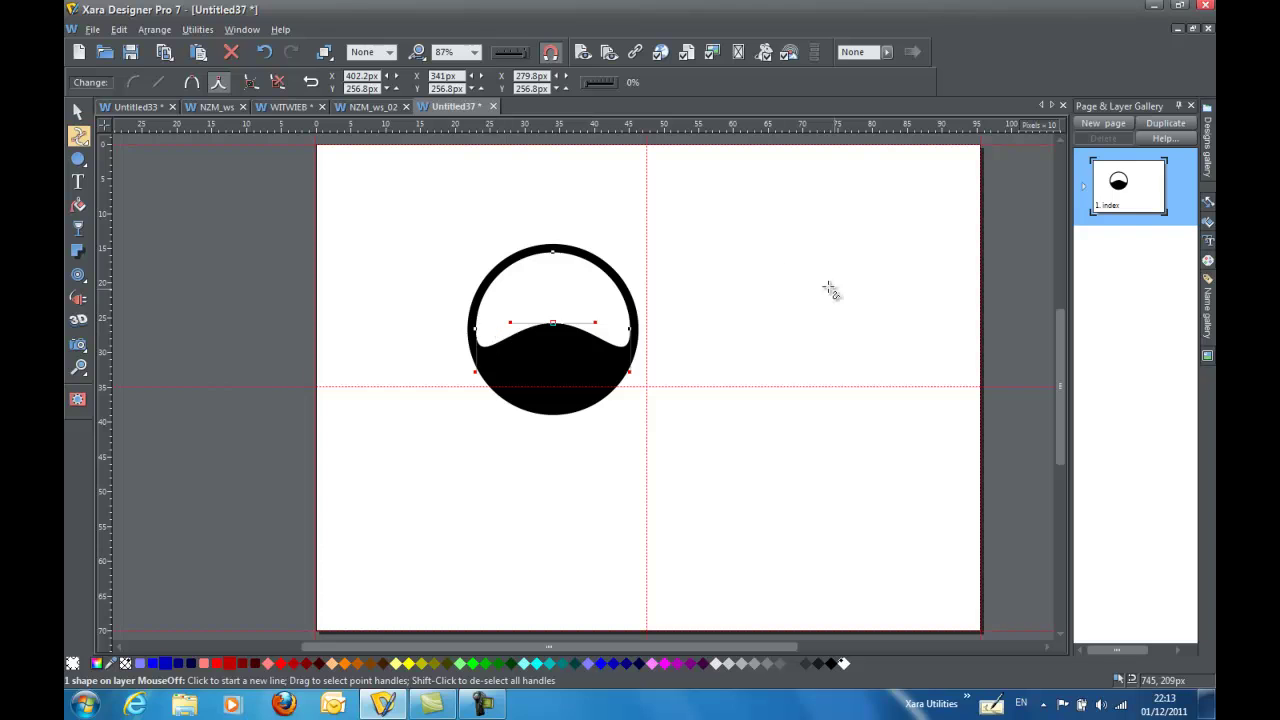
- Give the ring-and-wave shape a circular gradient from bright red centre to dark red
left_click(79, 113)
left_click(136, 179)
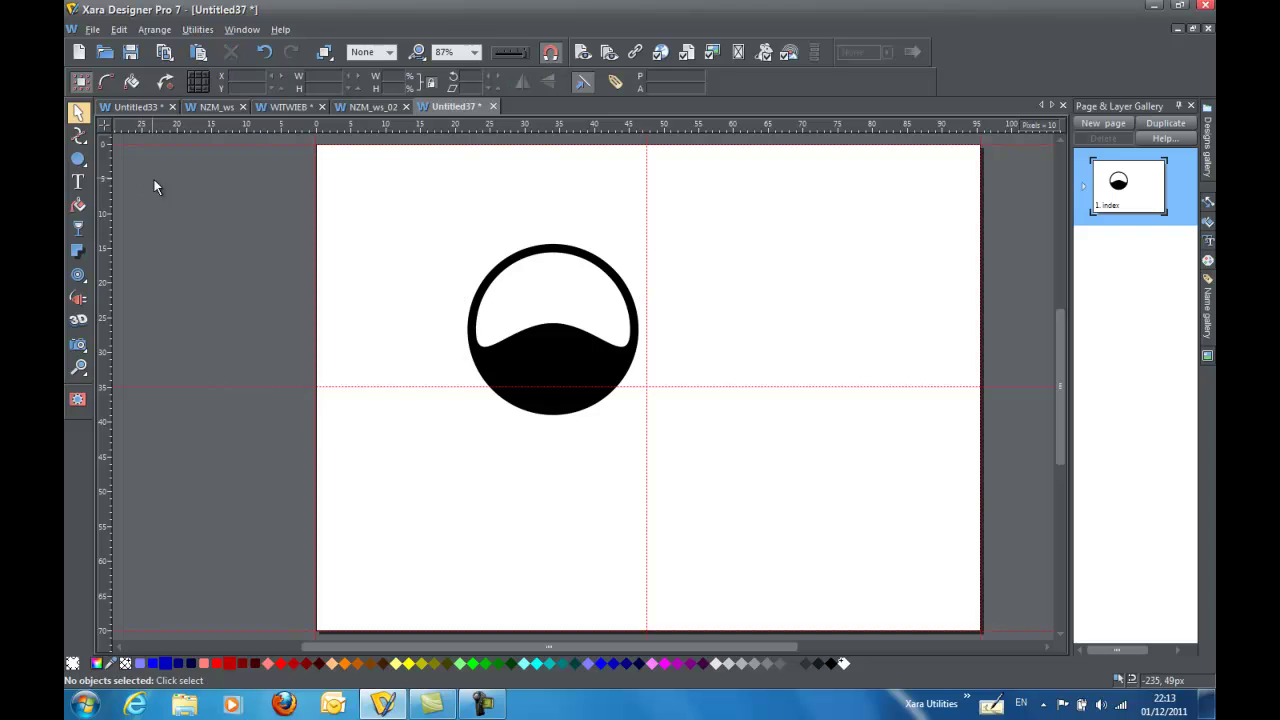
left_click(558, 358)
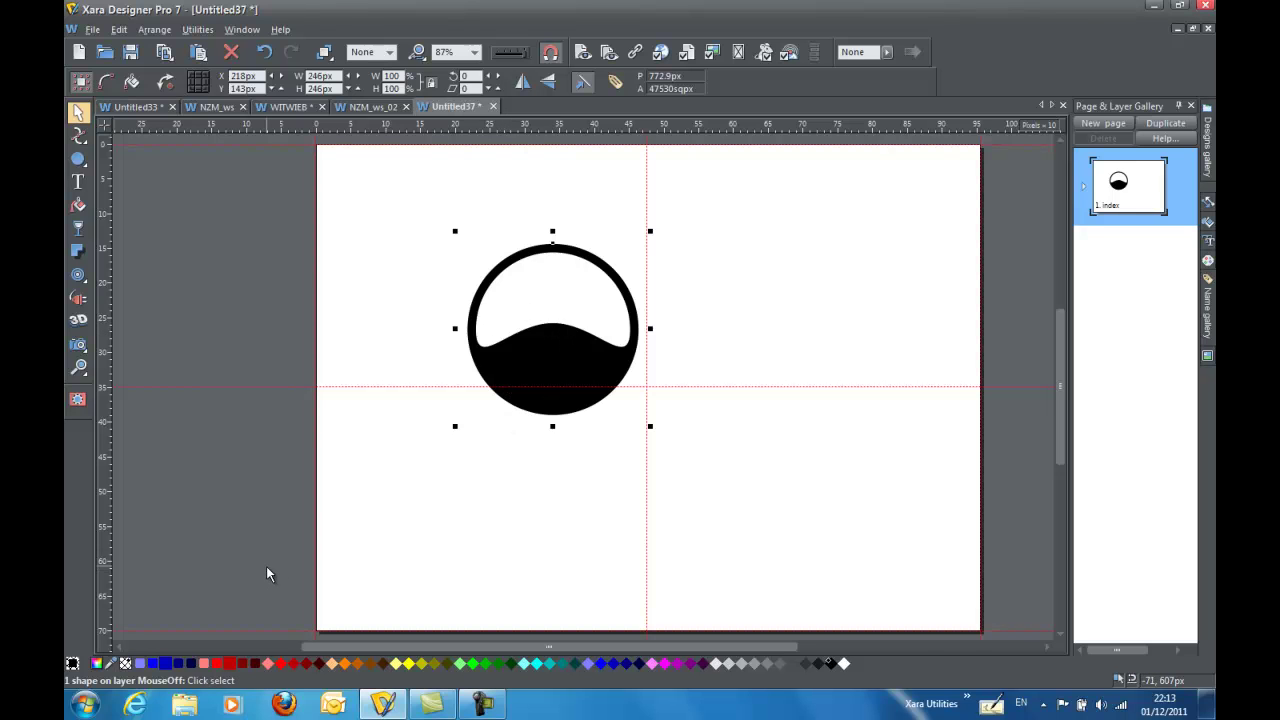
left_click(78, 205)
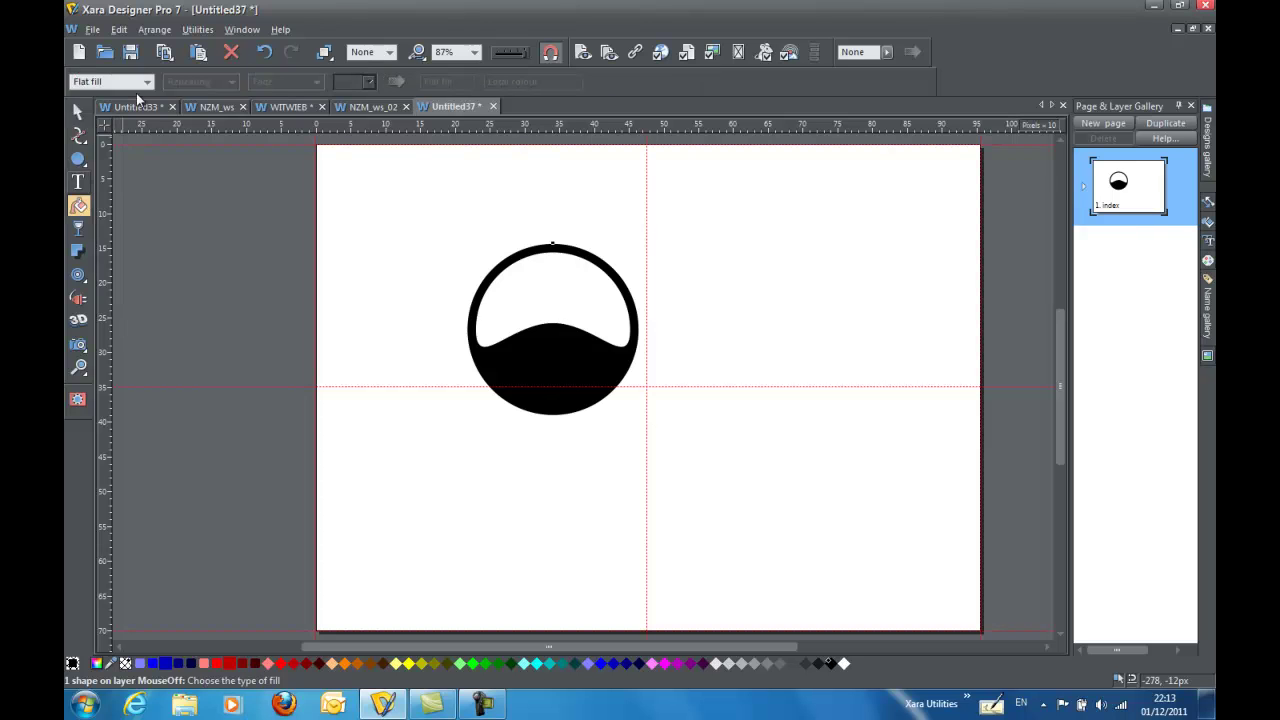
left_click(140, 82)
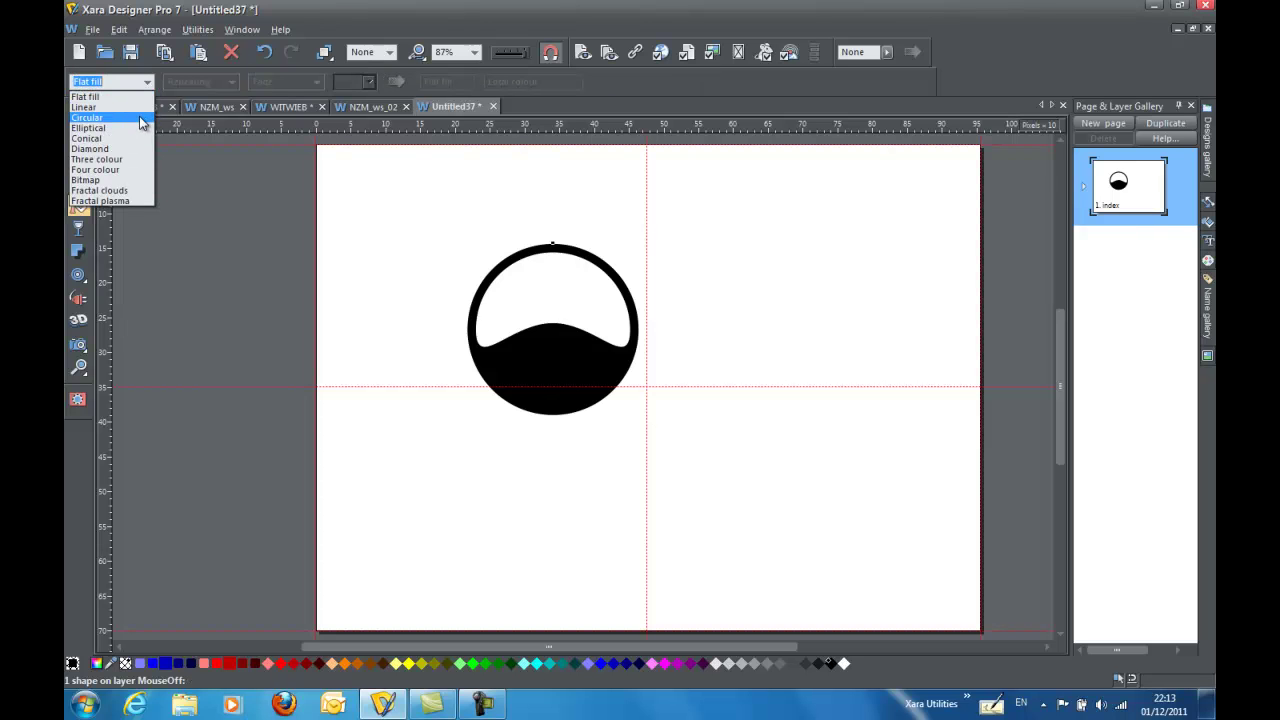
left_click(139, 117)
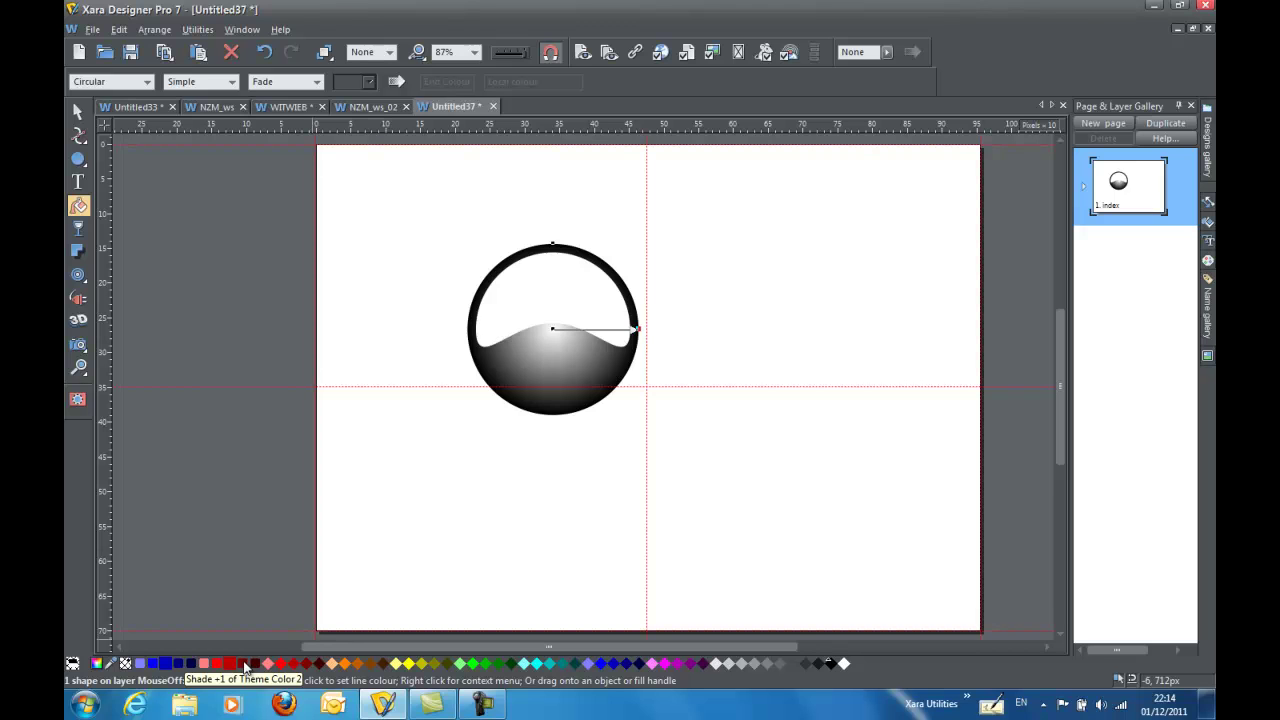
left_click(245, 665)
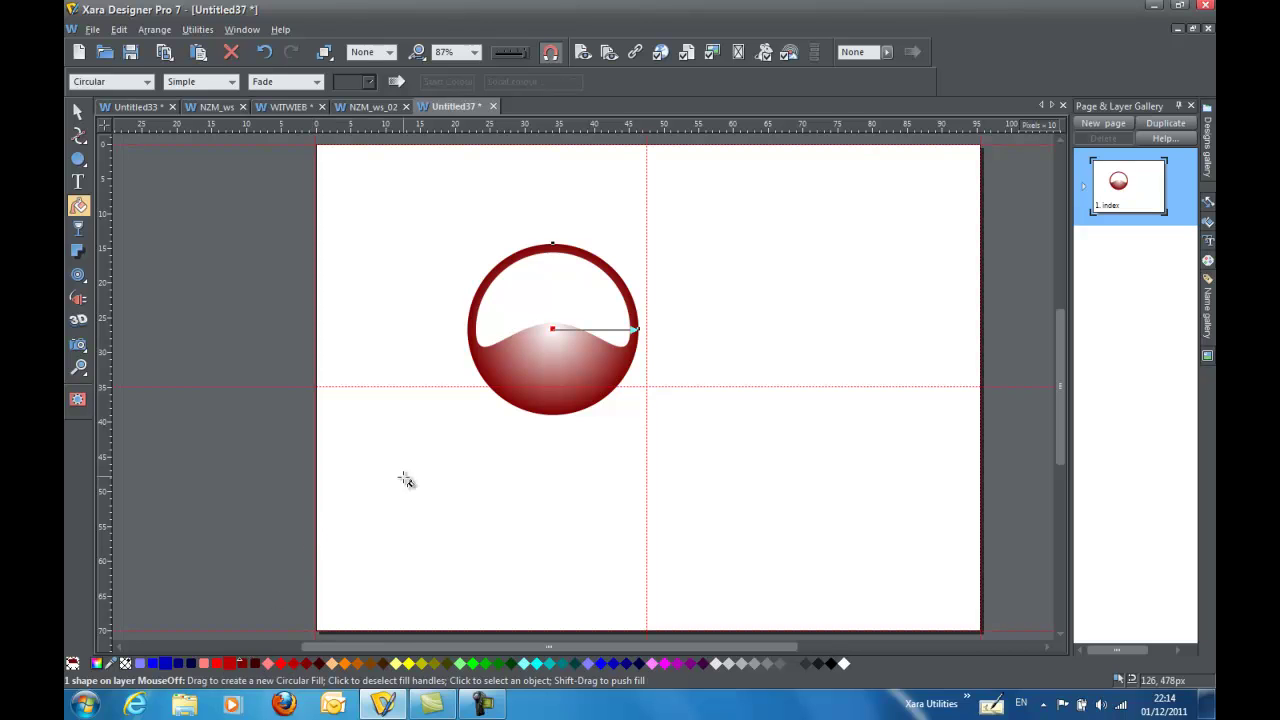
left_click(556, 329)
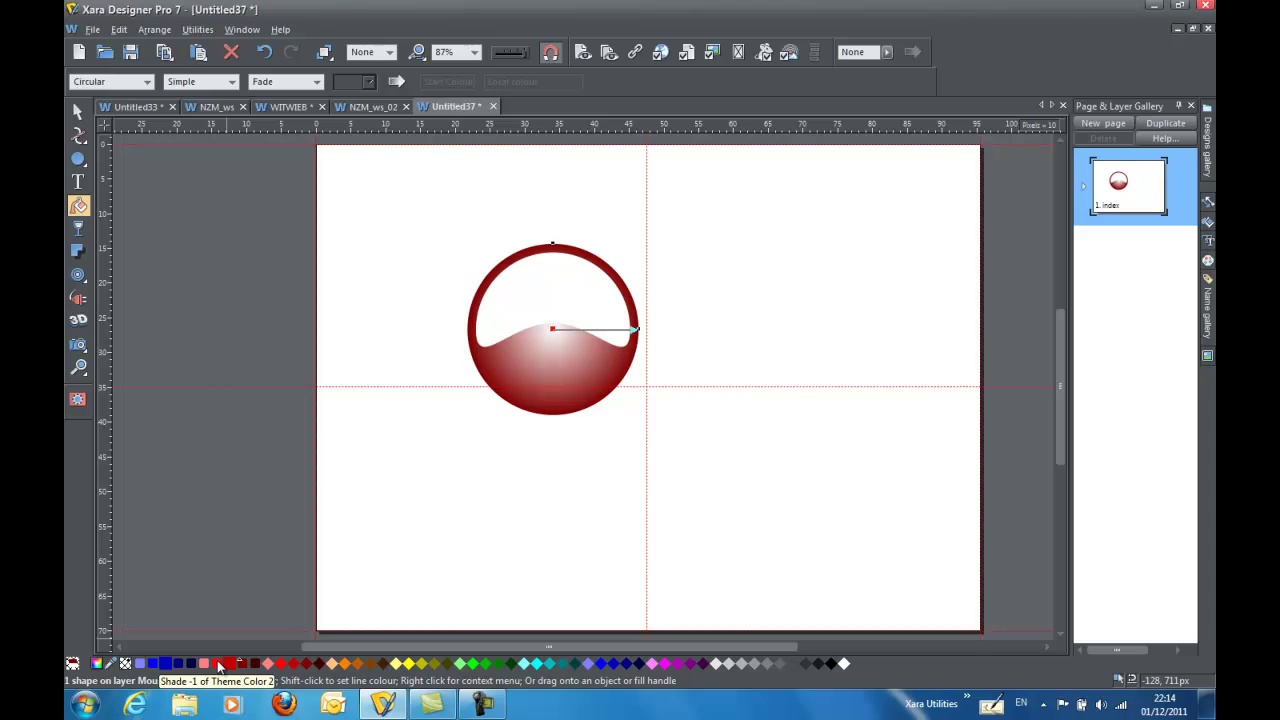
left_click(219, 664)
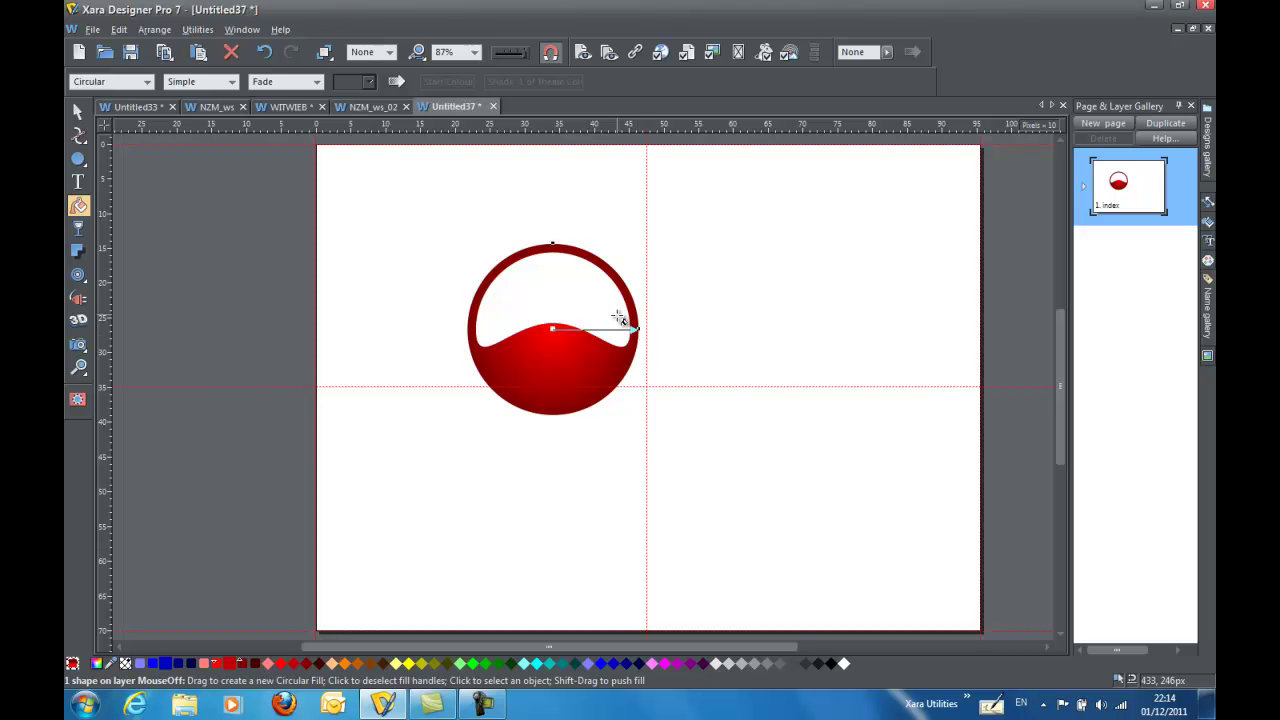
- Add a linear transparency to the white highlight, fading from its top downward
left_click(79, 111)
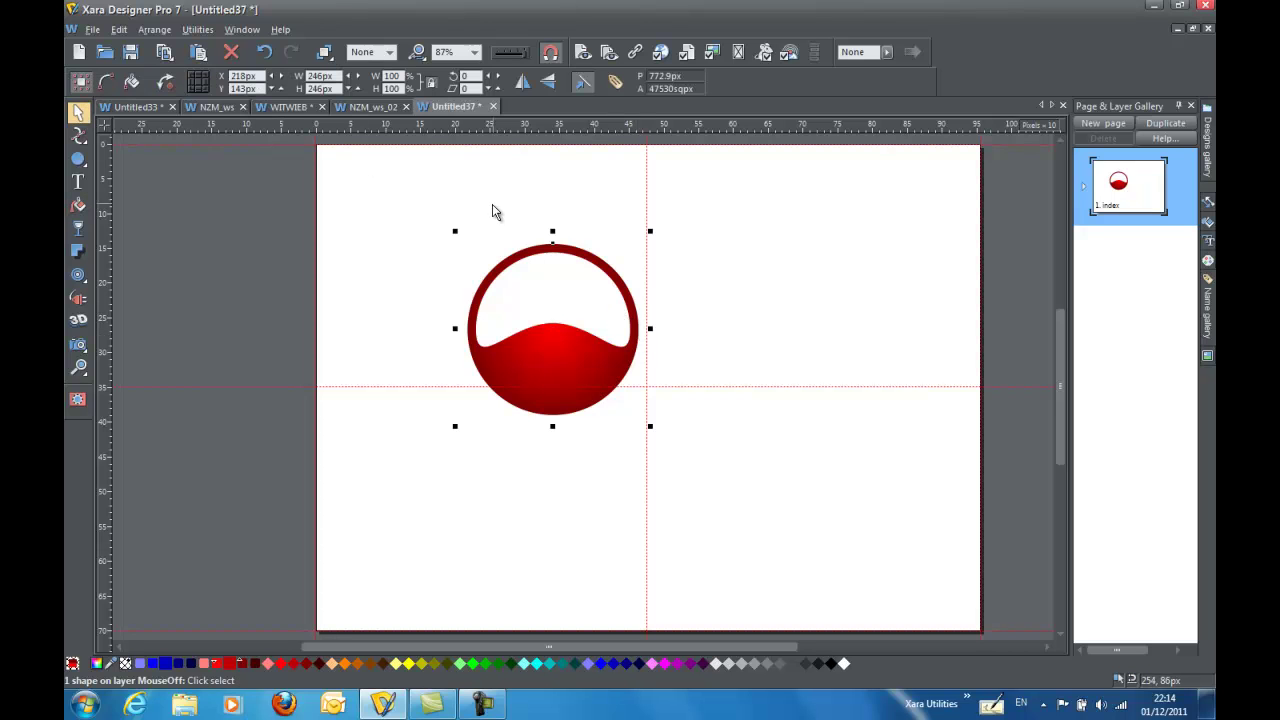
left_click(557, 207)
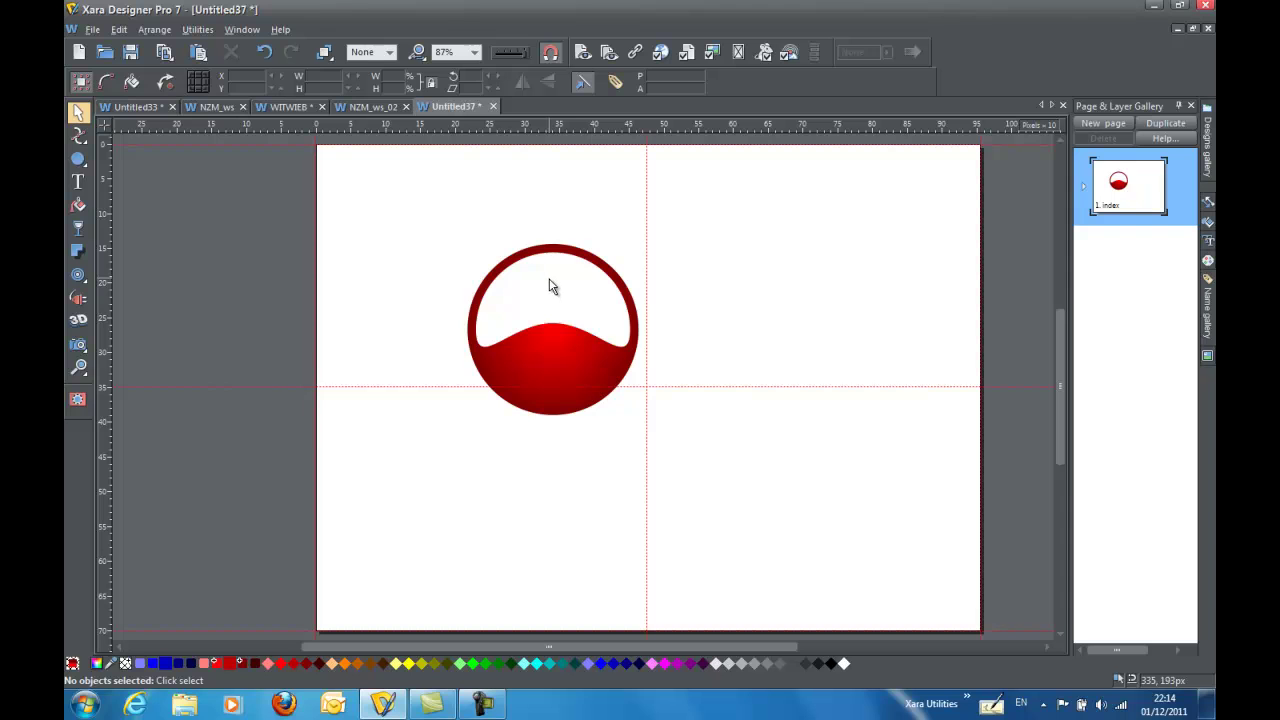
left_click(550, 285)
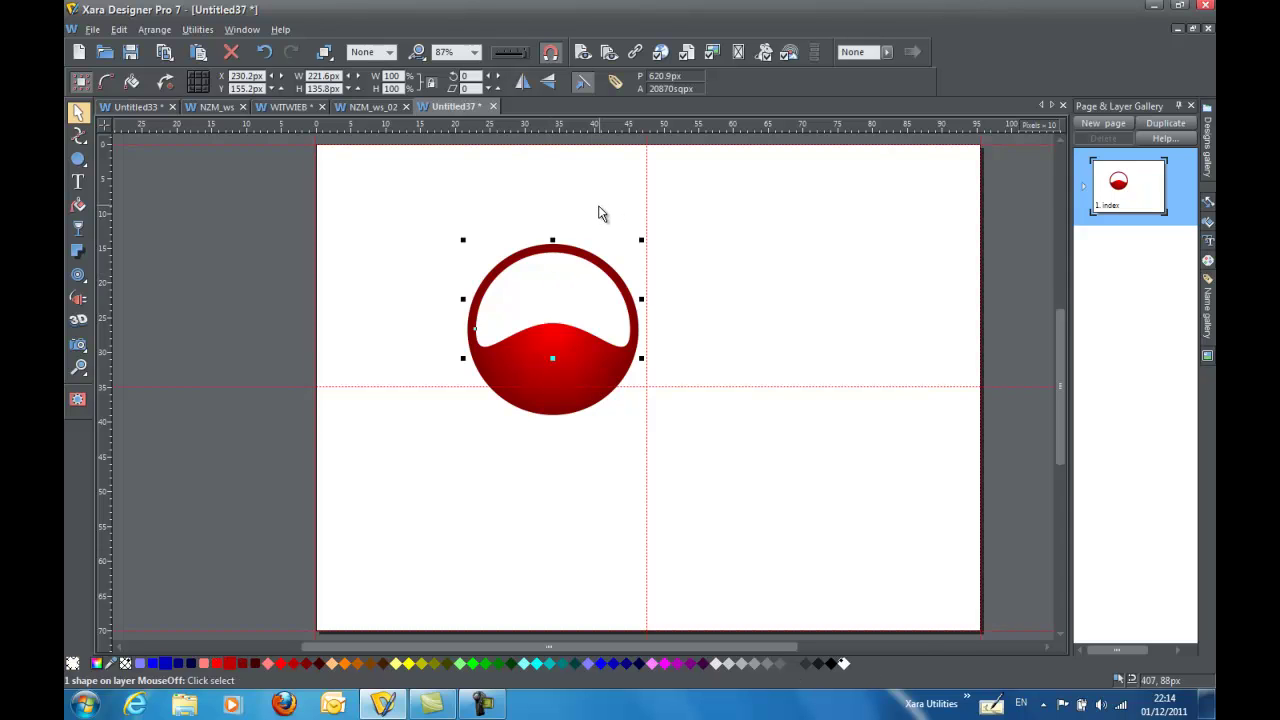
left_click(80, 232)
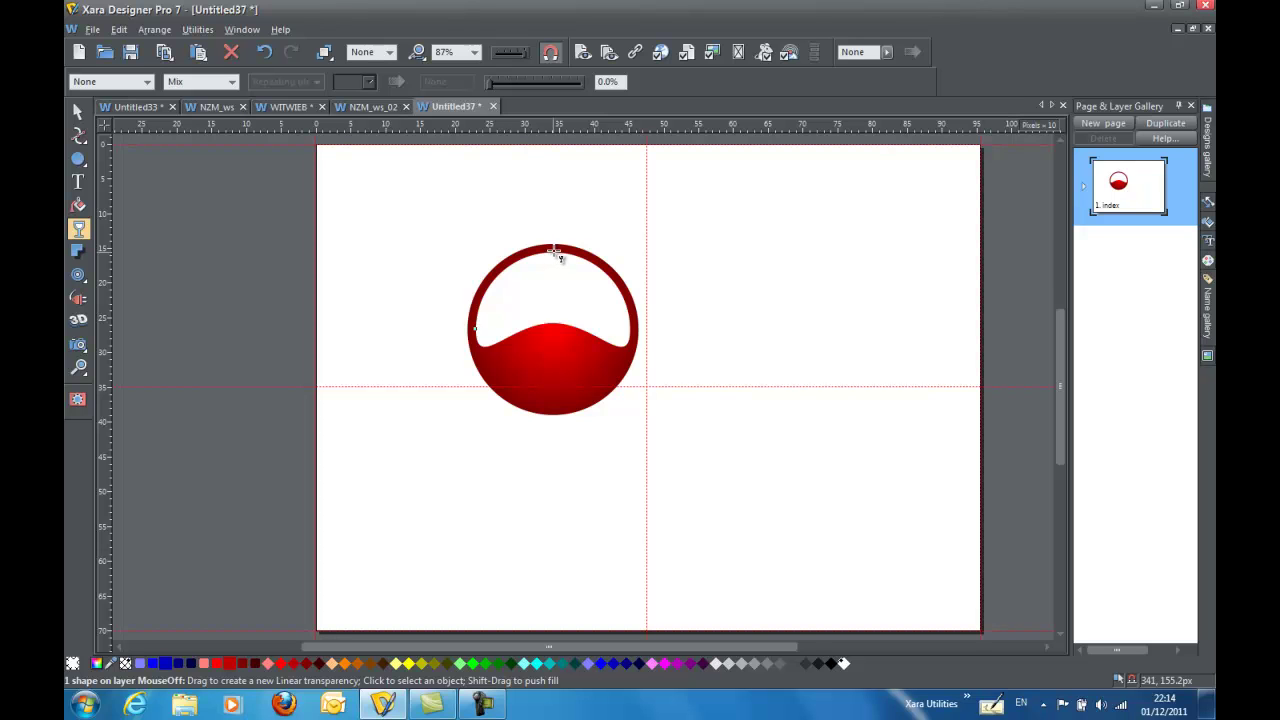
left_click_drag(557, 253, 553, 354)
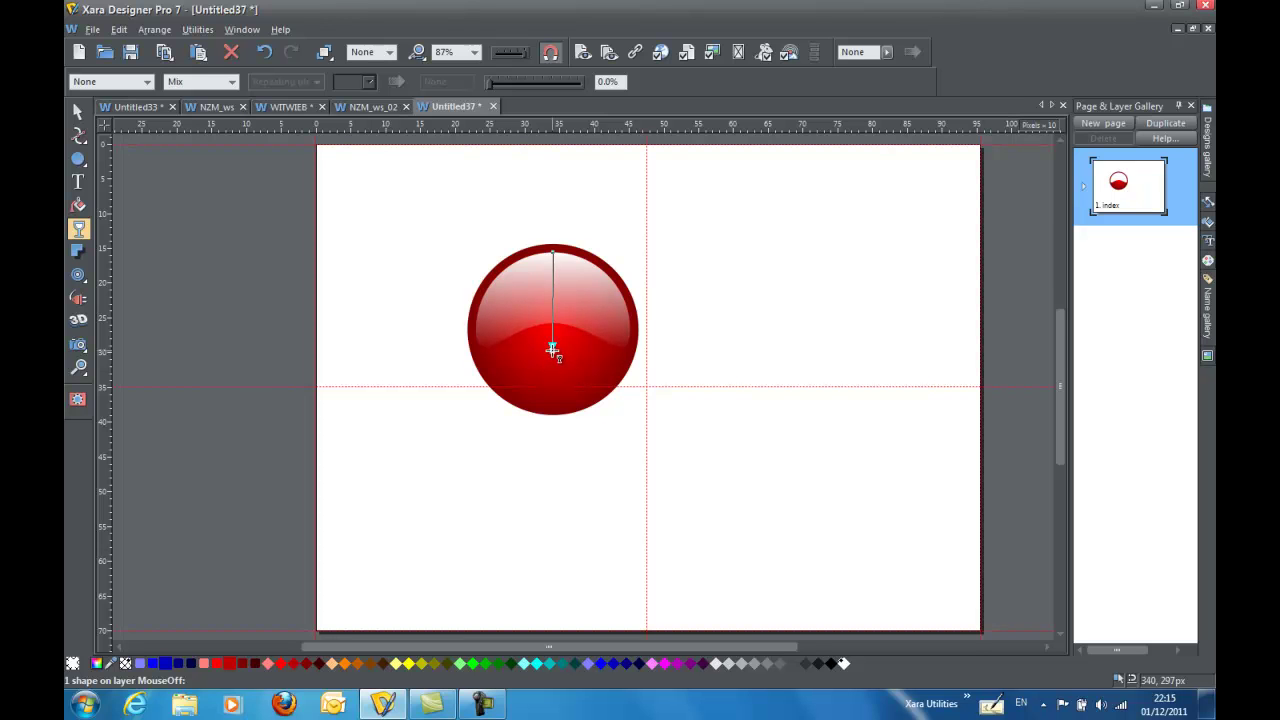
left_click(552, 347)
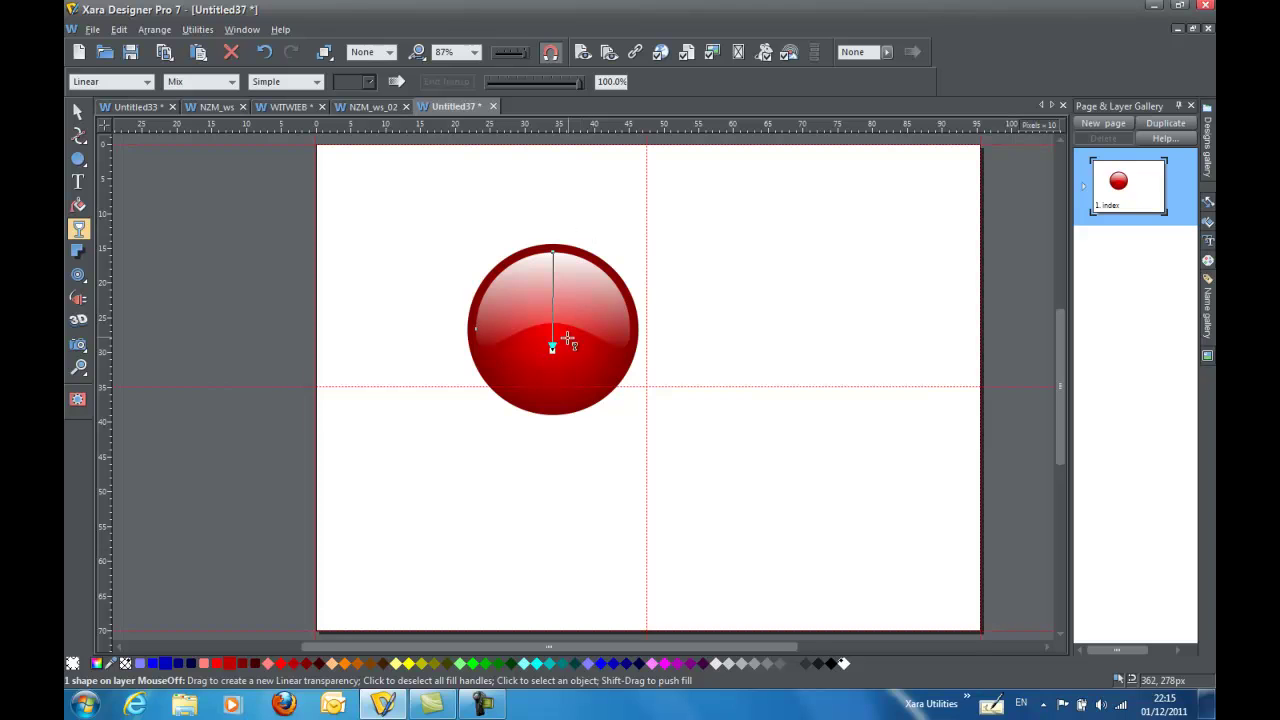
left_click_drag(552, 350, 558, 358)
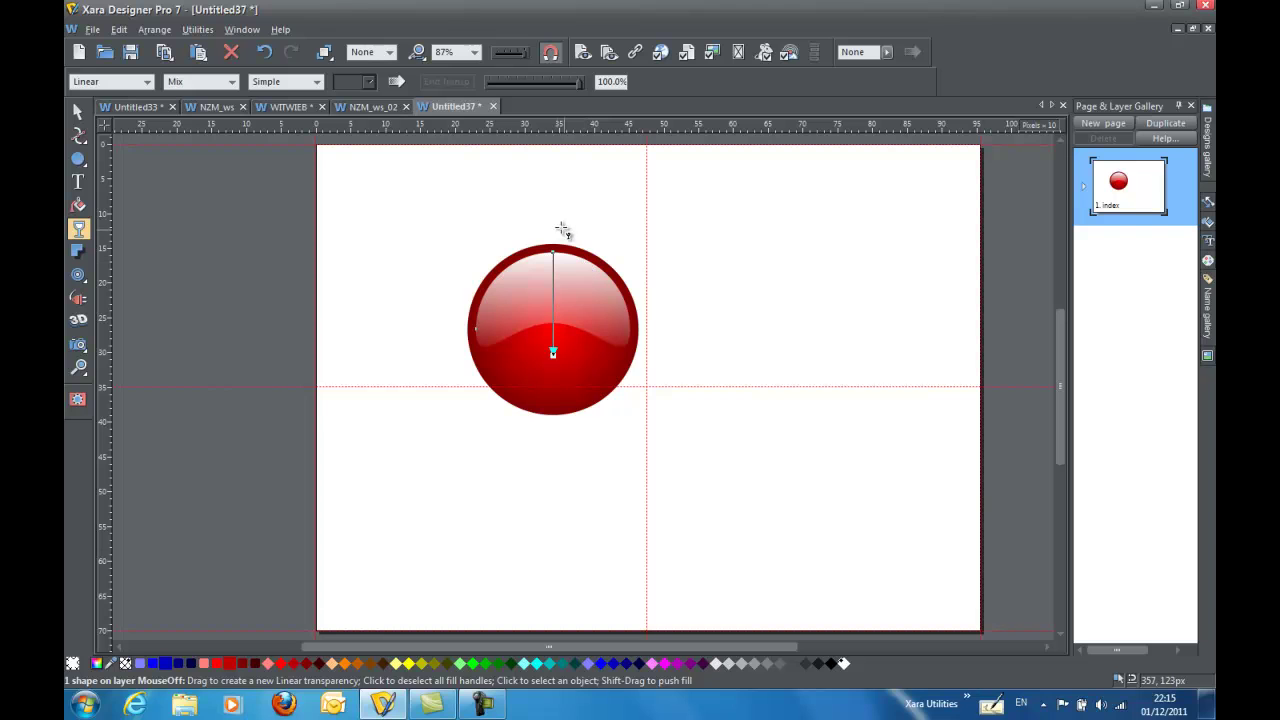
- Soften the highlight's edges with a 3px feather
left_click(887, 53)
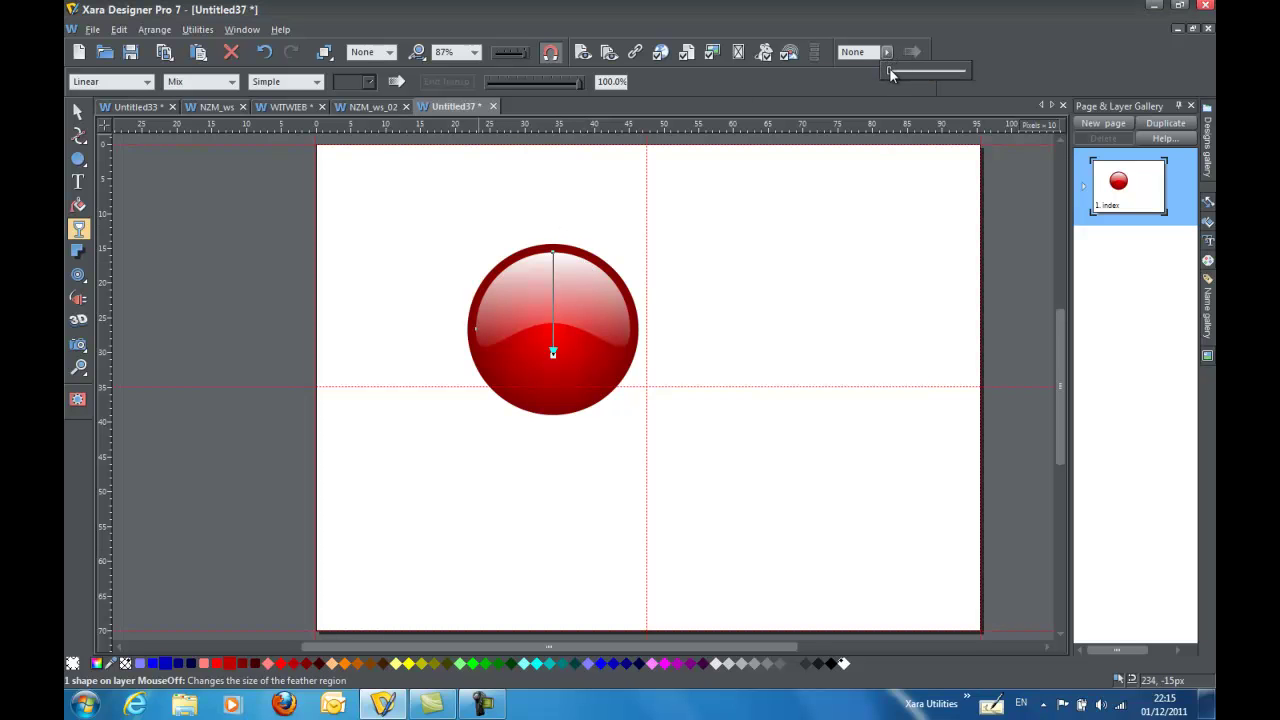
left_click_drag(889, 68, 898, 72)
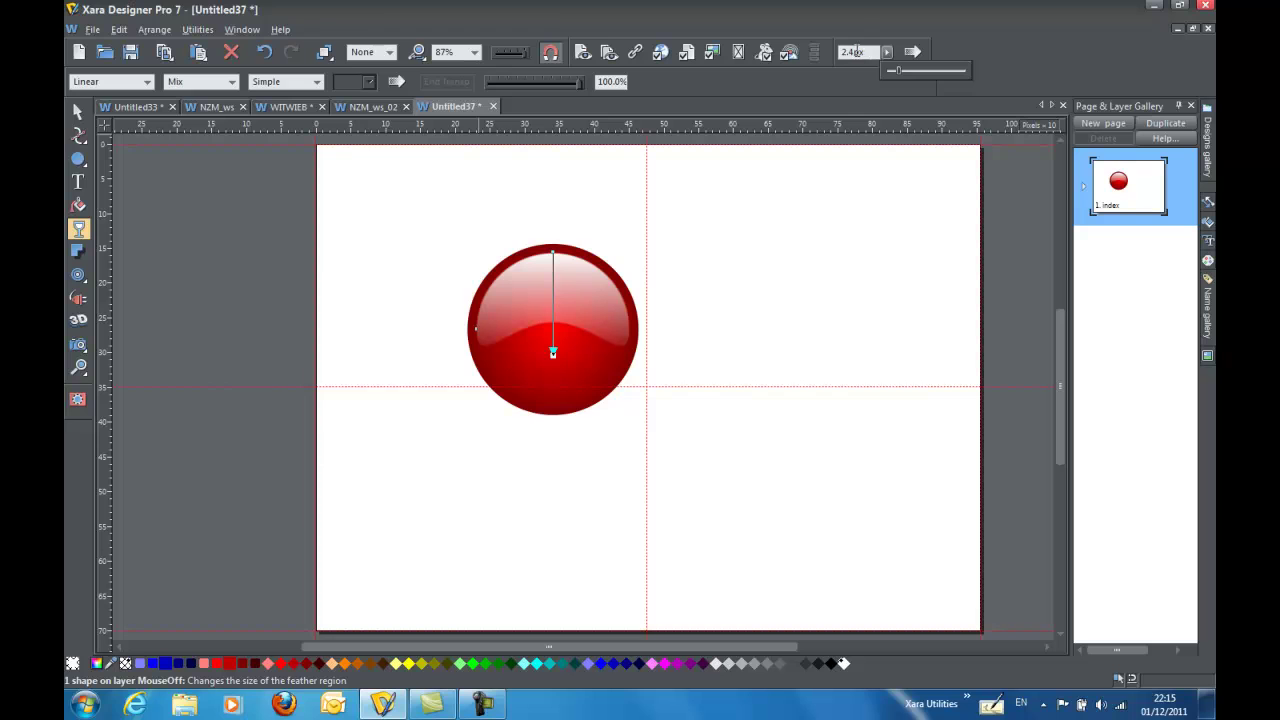
left_click(853, 52)
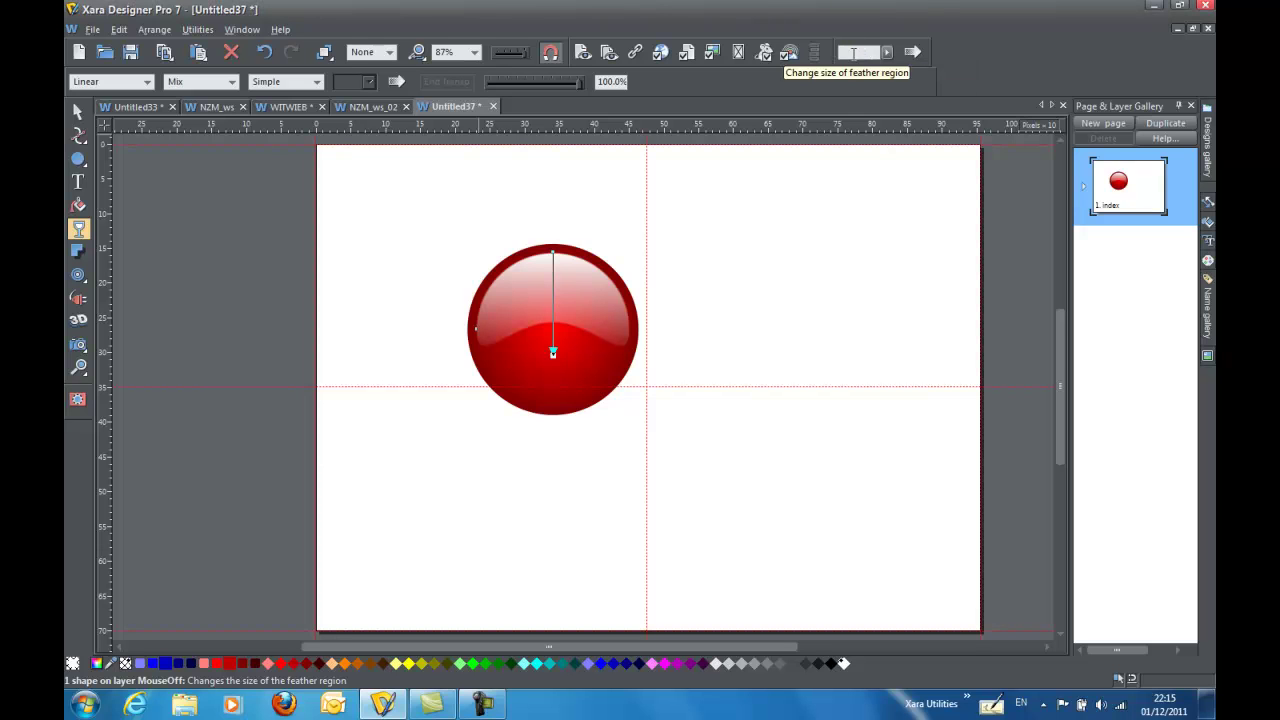
double_click(853, 52)
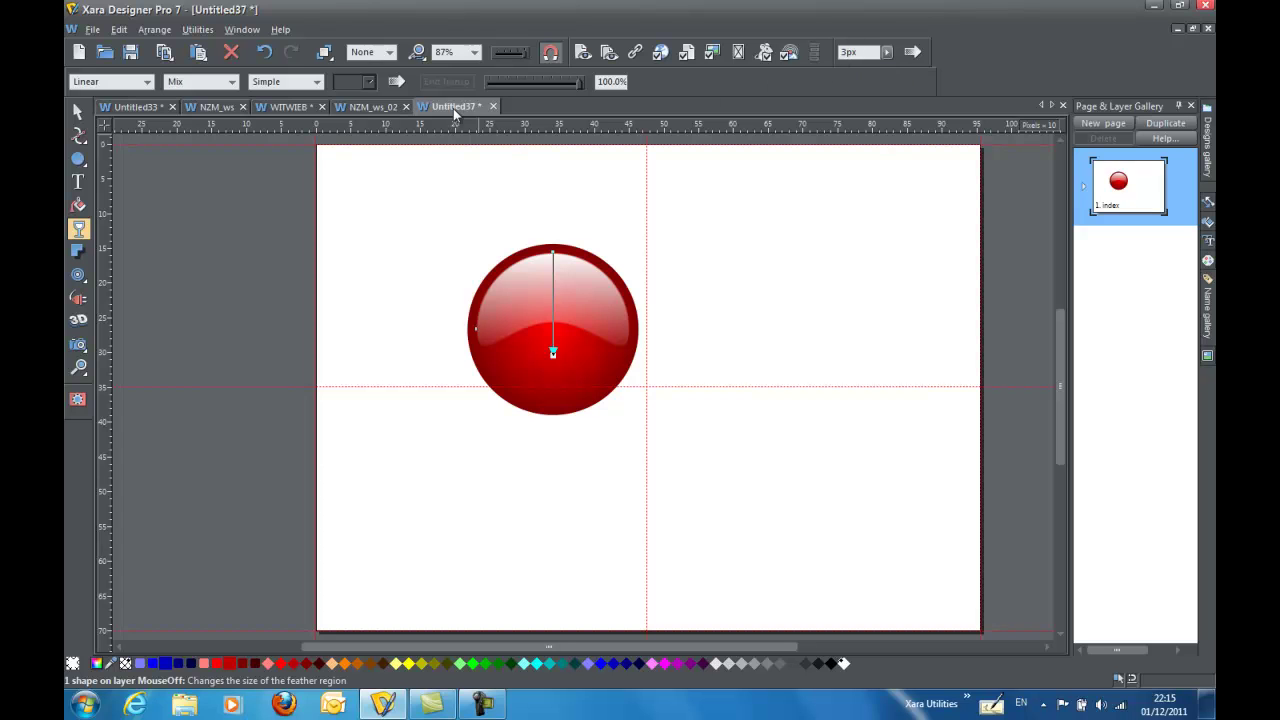
left_click(78, 112)
left_click(715, 302)
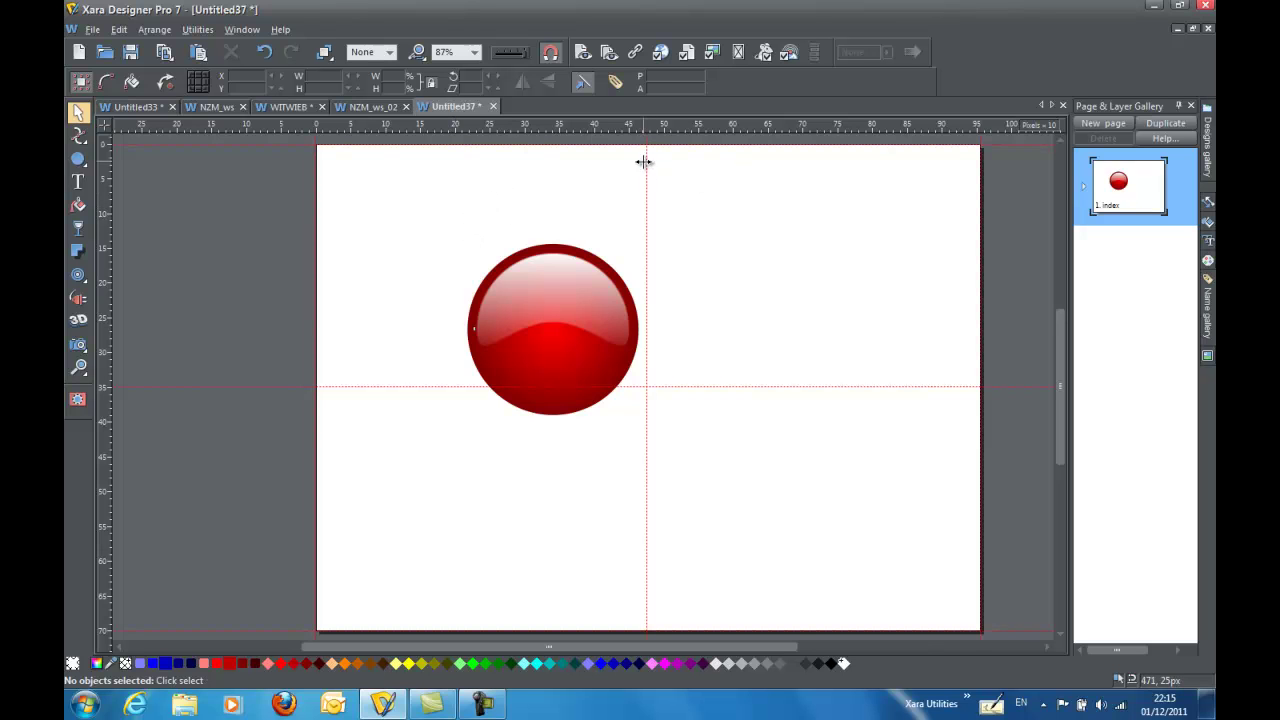
- Place a copy of the base circle over the ball and colour it flat grey
left_click(595, 258)
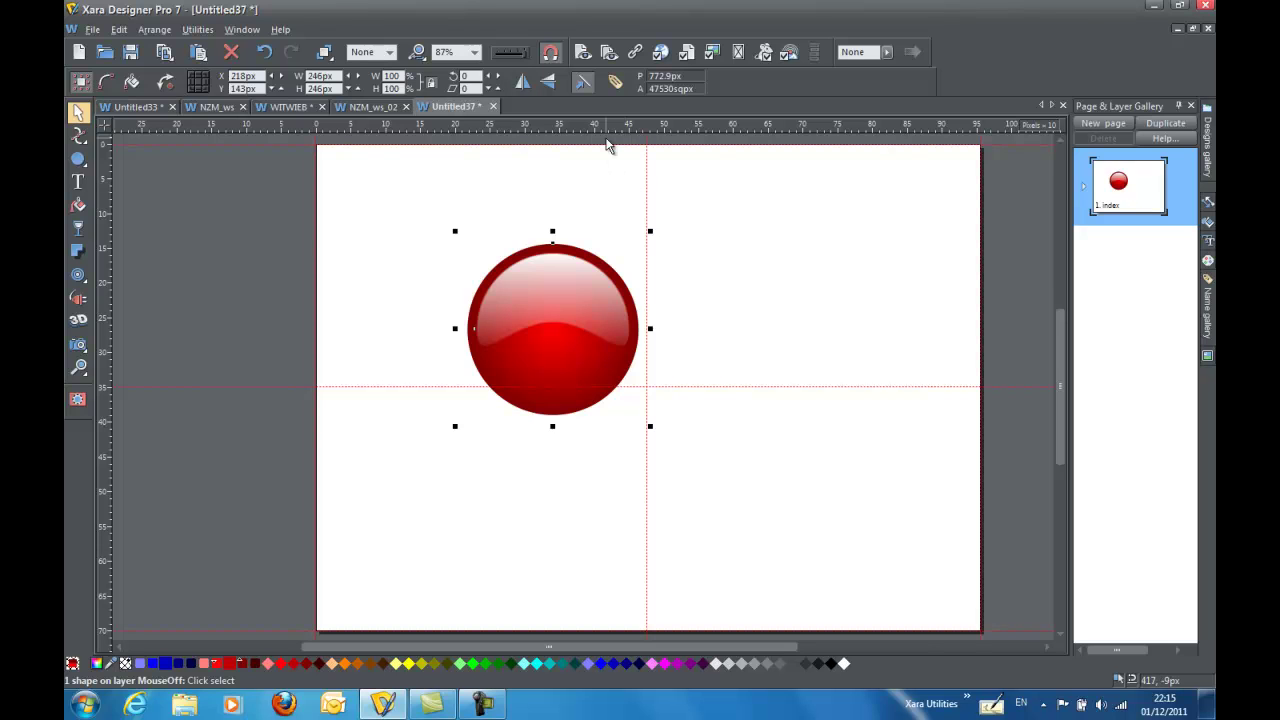
key("ctrl+z")
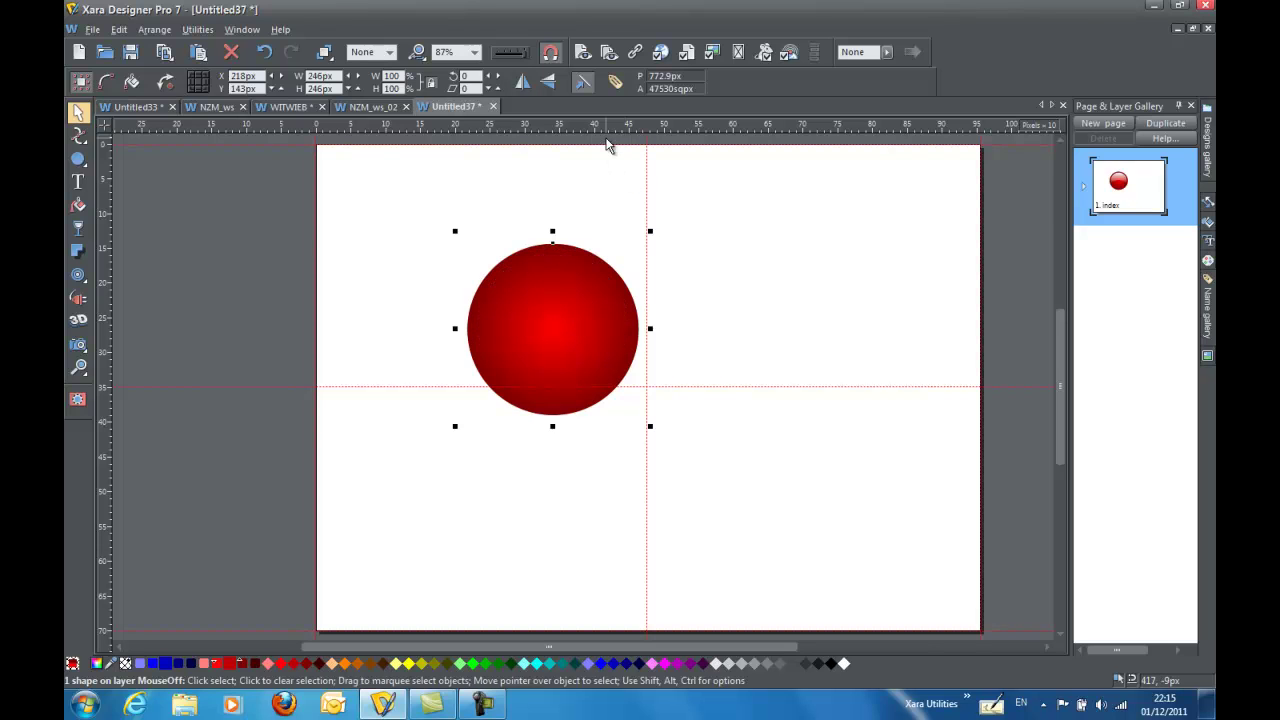
left_click(757, 664)
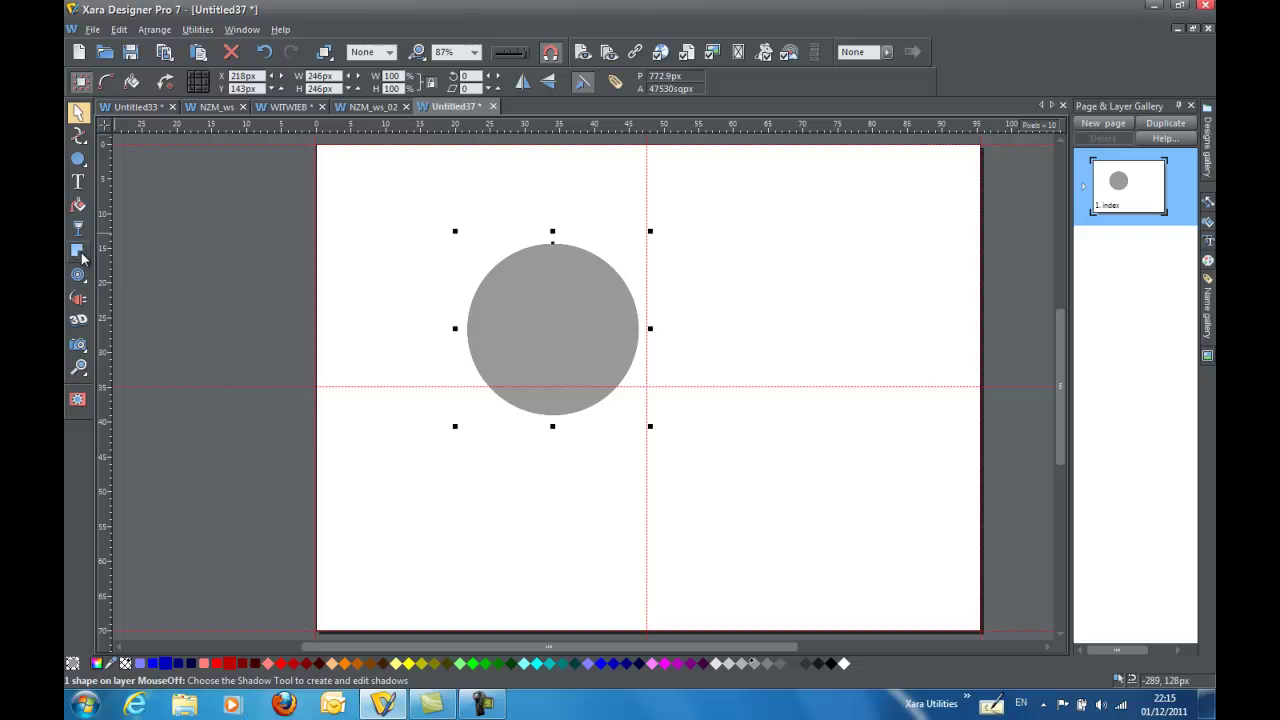
left_click(109, 275)
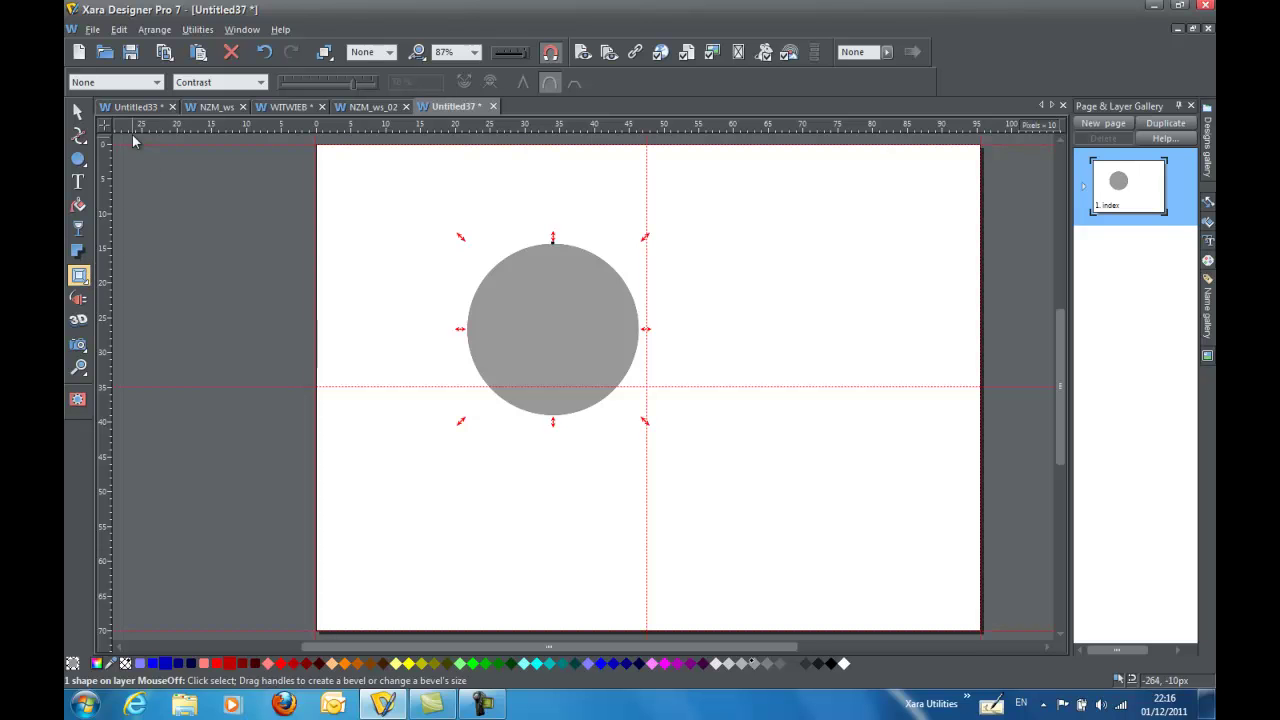
- Give the grey circle a flat bevel lit from below with 75% contrast
left_click(154, 82)
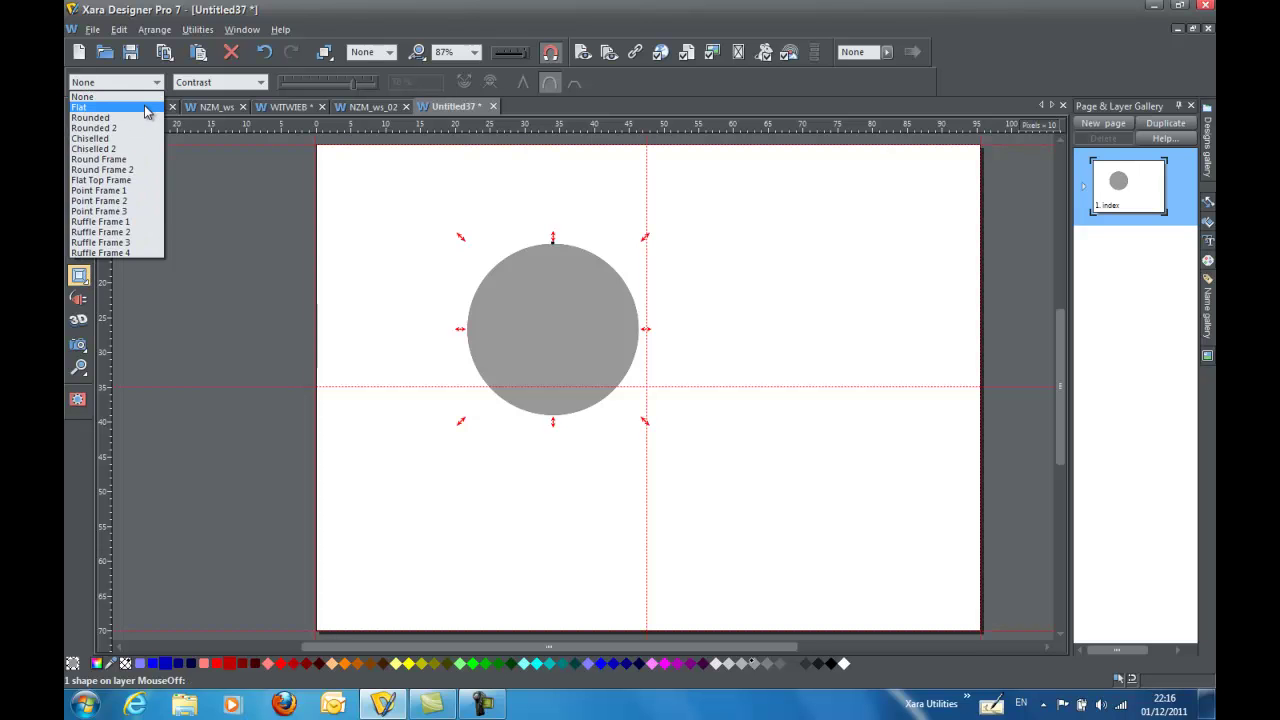
left_click(146, 107)
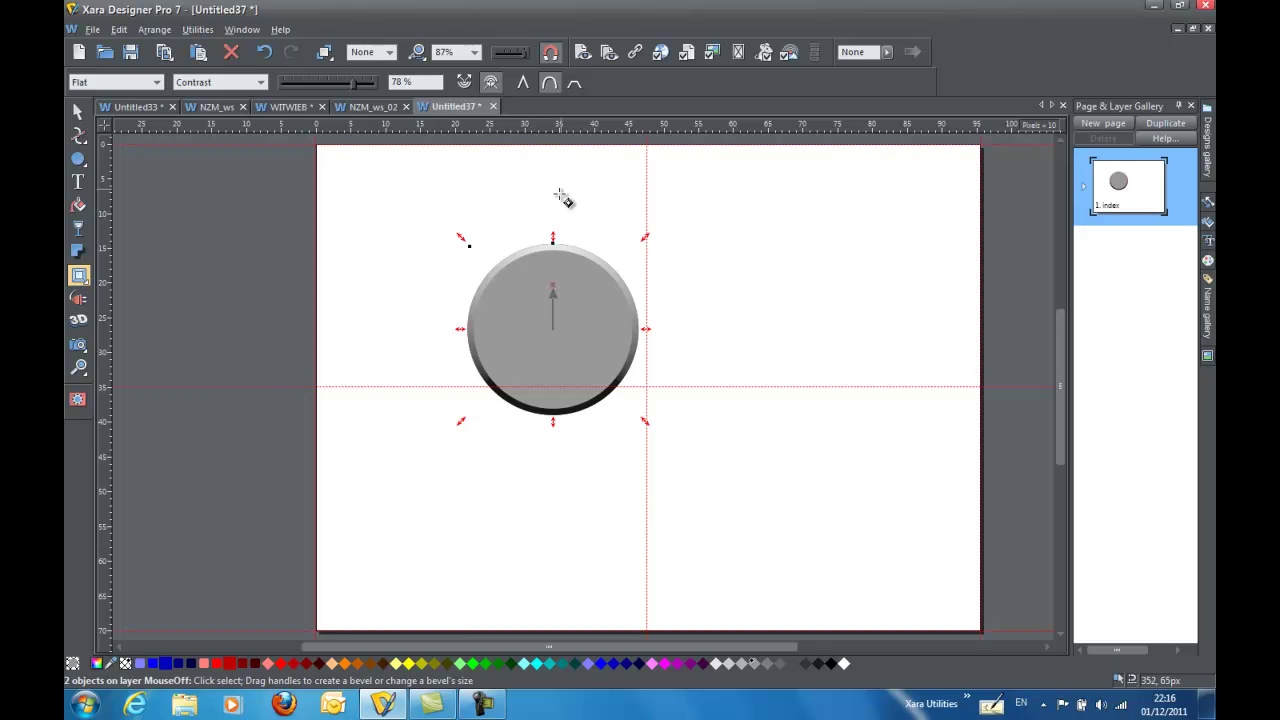
mouse_move(556, 287)
left_mouse_down()
mouse_move(574, 294)
mouse_move(586, 354)
mouse_move(557, 383)
left_mouse_up()
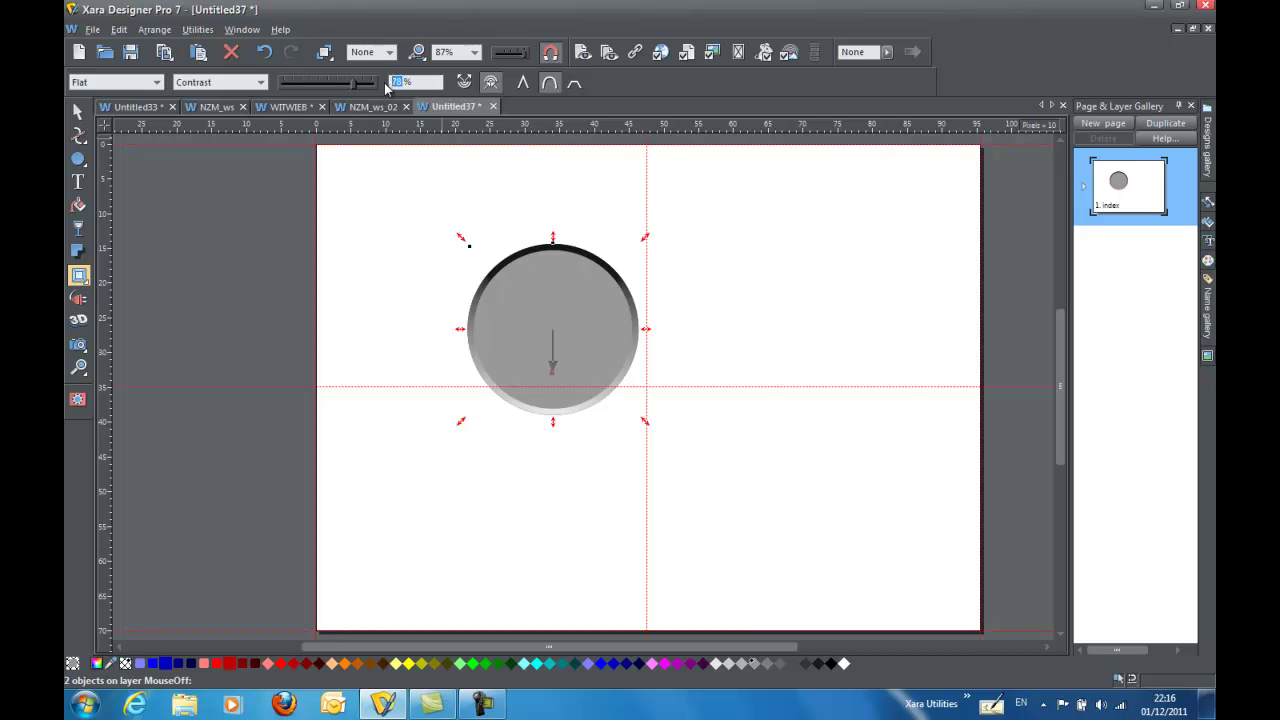
key("Return")
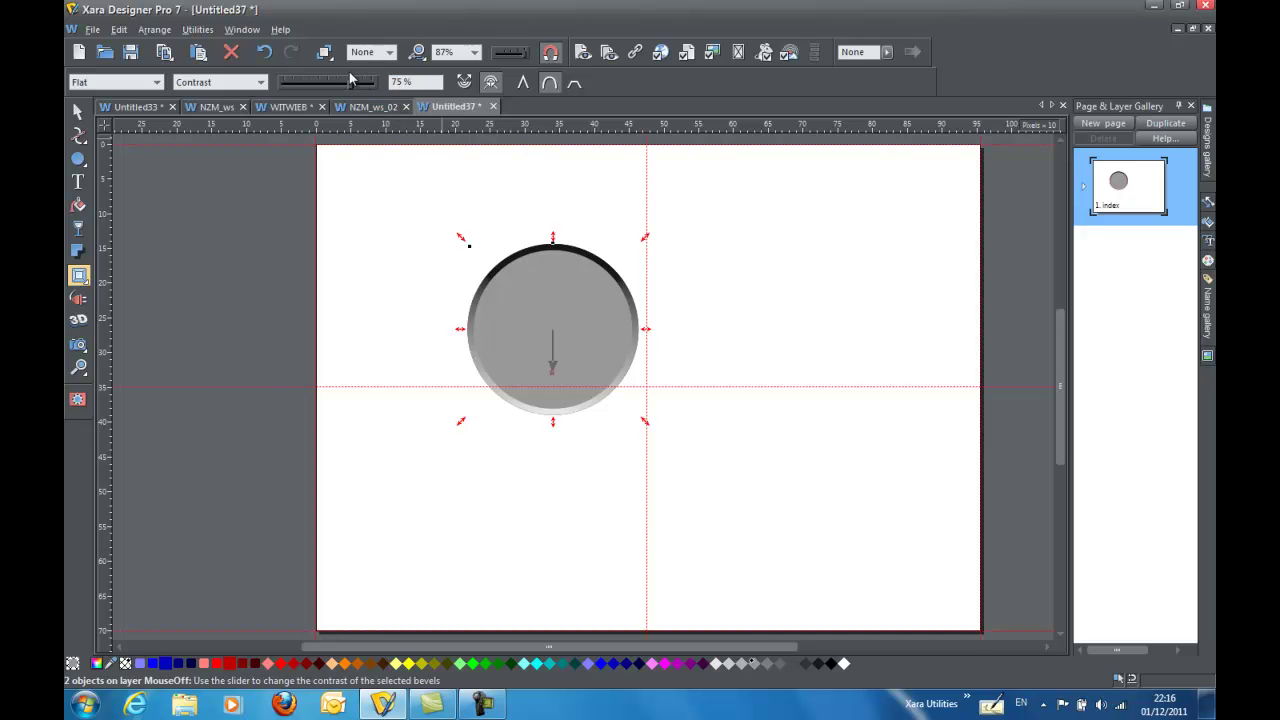
left_click(260, 83)
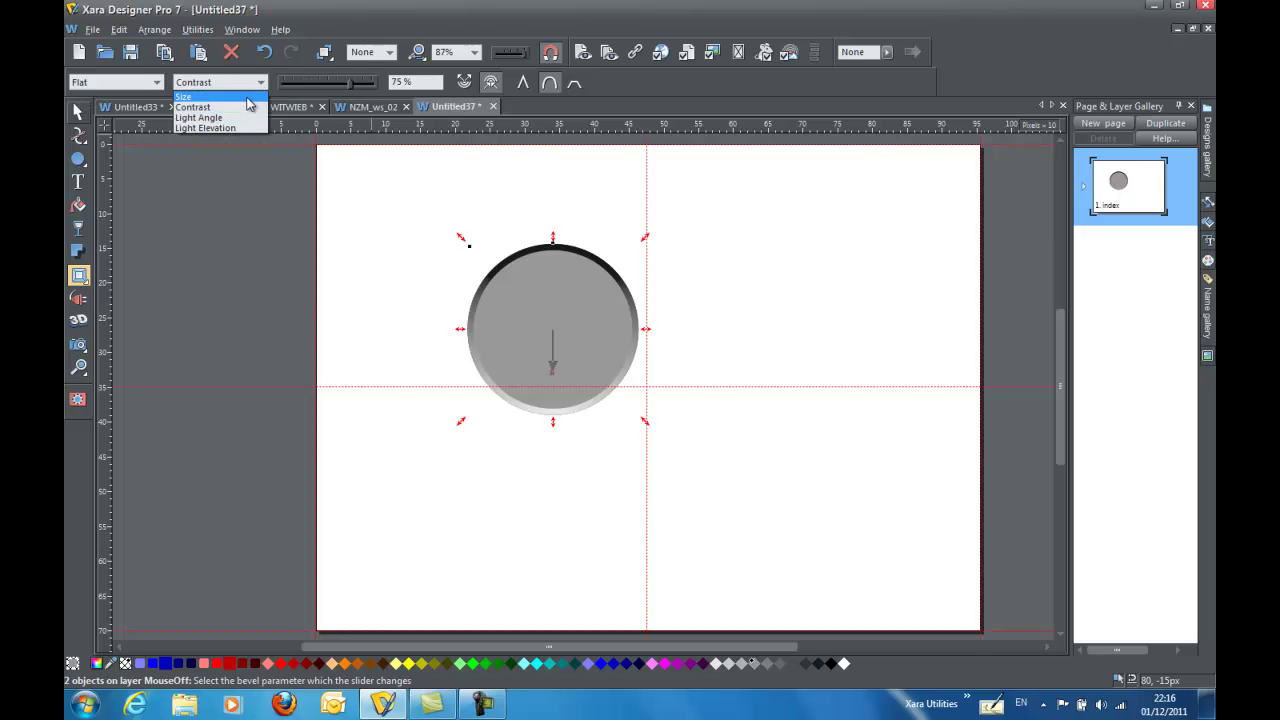
left_click(247, 97)
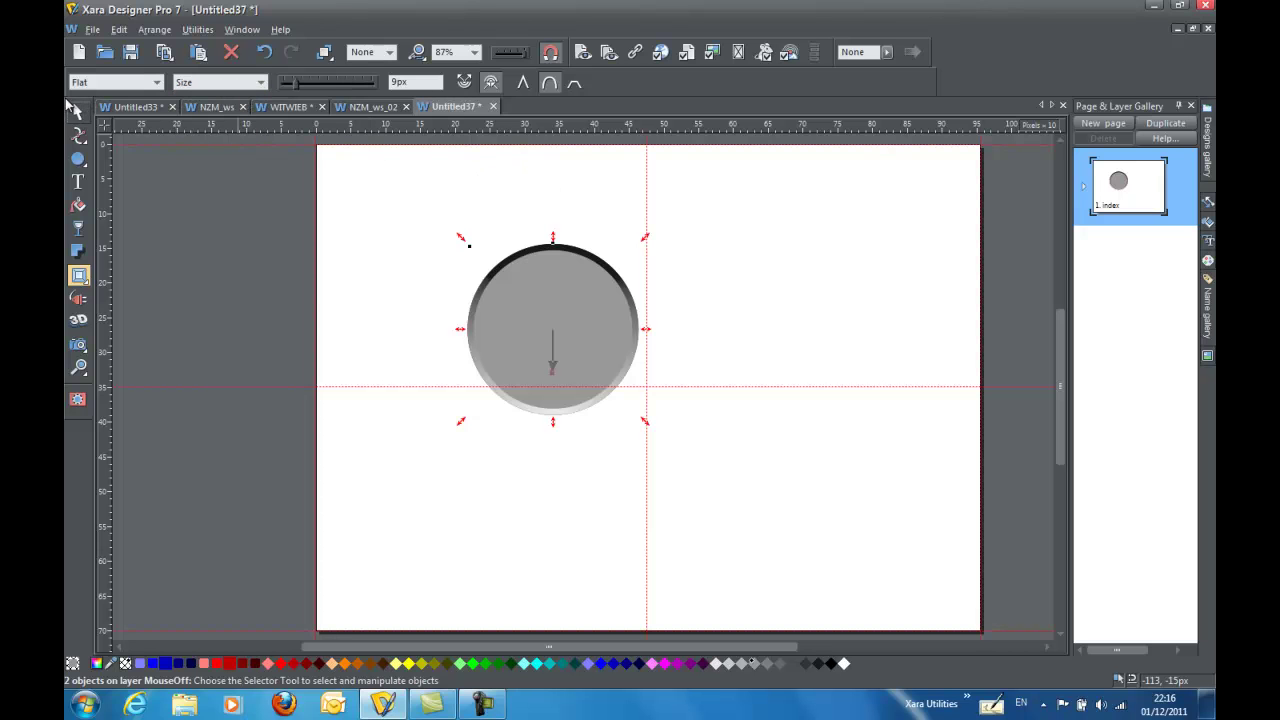
left_click(77, 110)
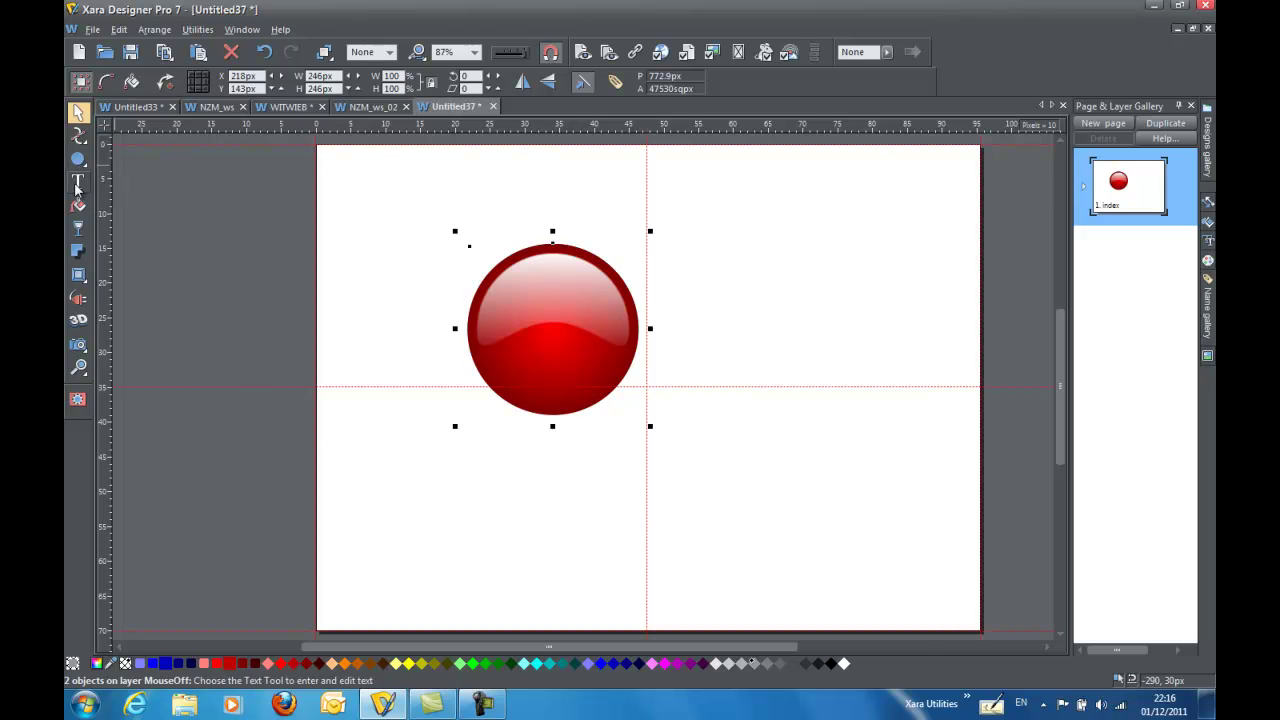
- Add an outer bevel ring around the red button and widen it to 15.8px
left_click(79, 274)
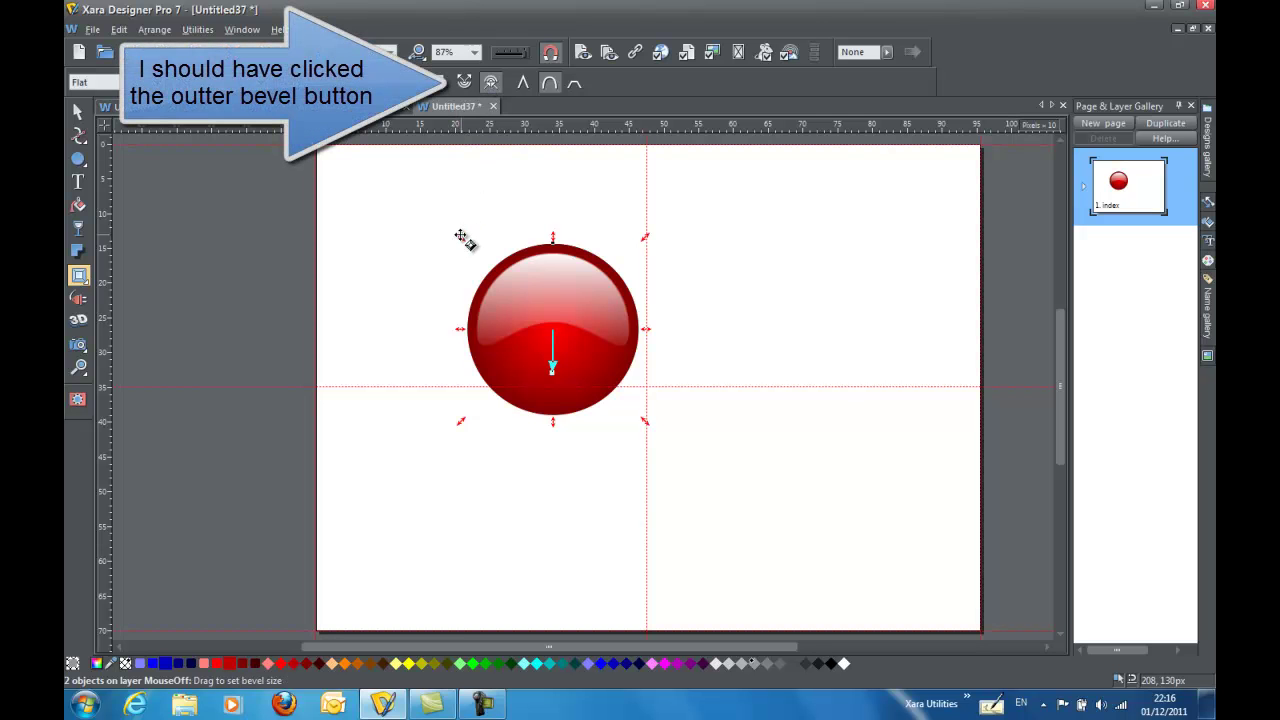
left_click_drag(461, 236, 450, 219)
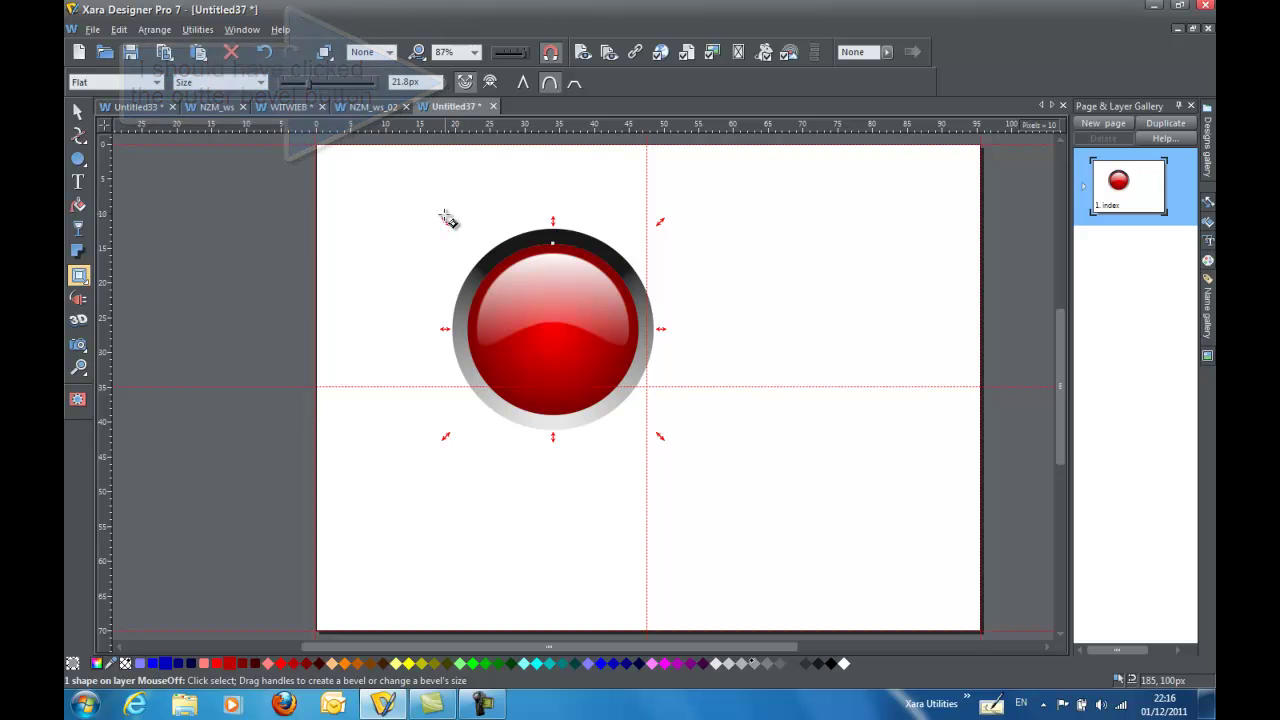
left_click_drag(450, 223, 449, 228)
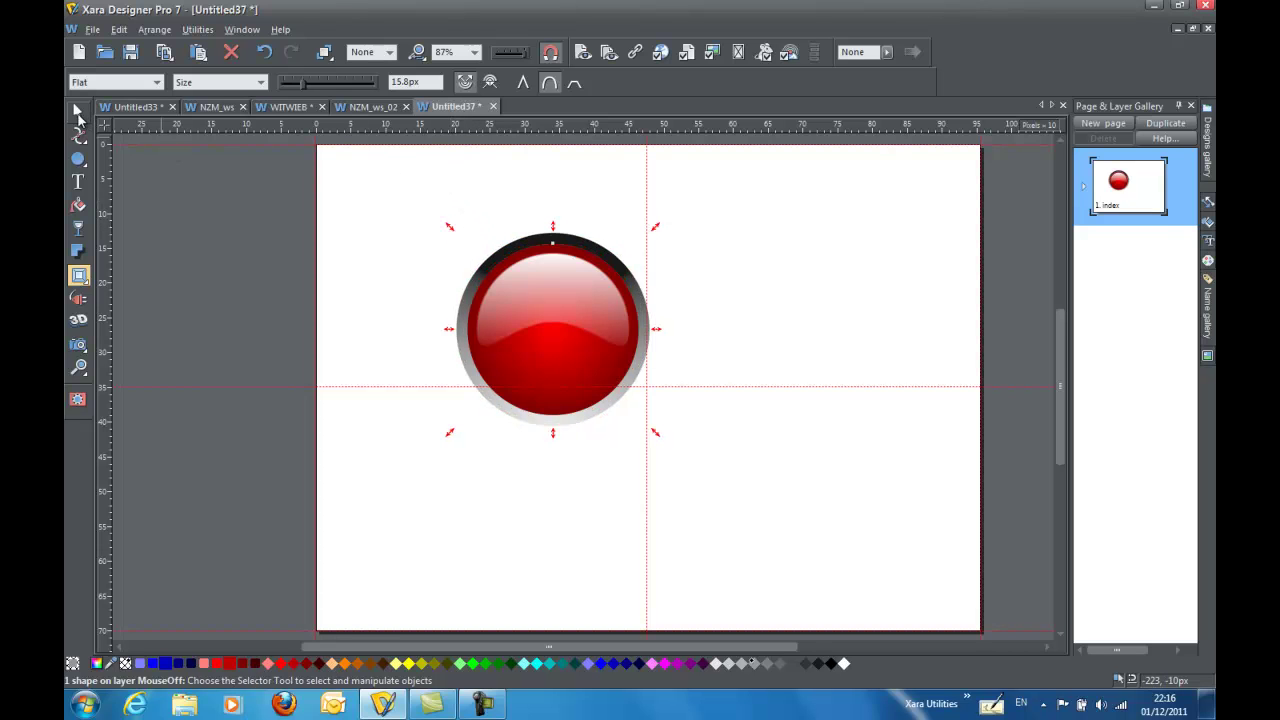
left_click(78, 113)
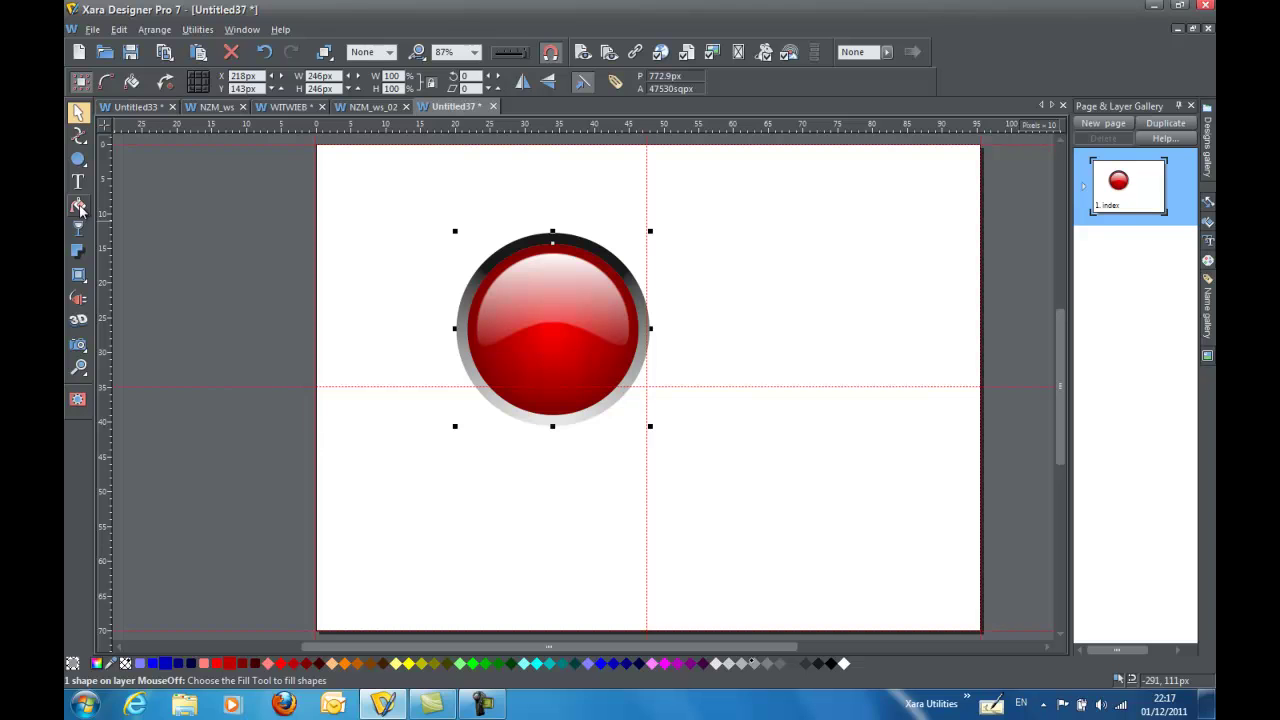
left_click(78, 274)
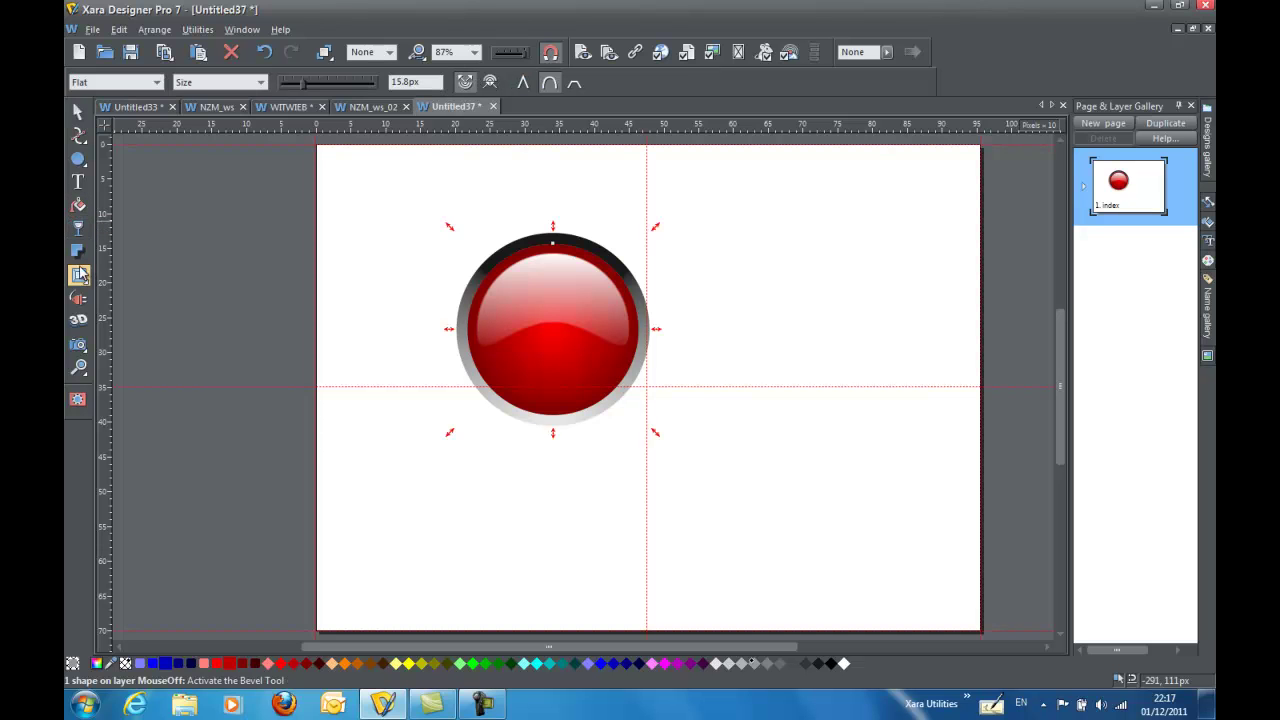
left_click(569, 239)
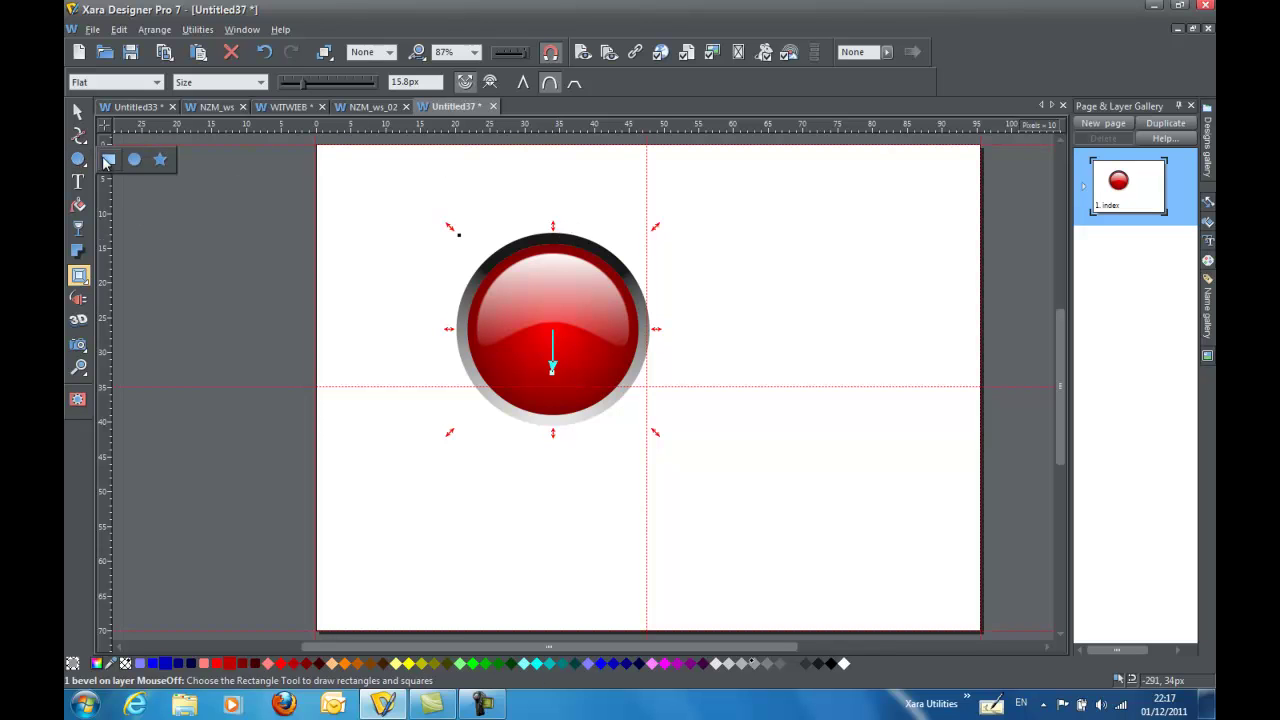
- Draw a grey rectangle over the button area and send it behind the red button
left_click(109, 162)
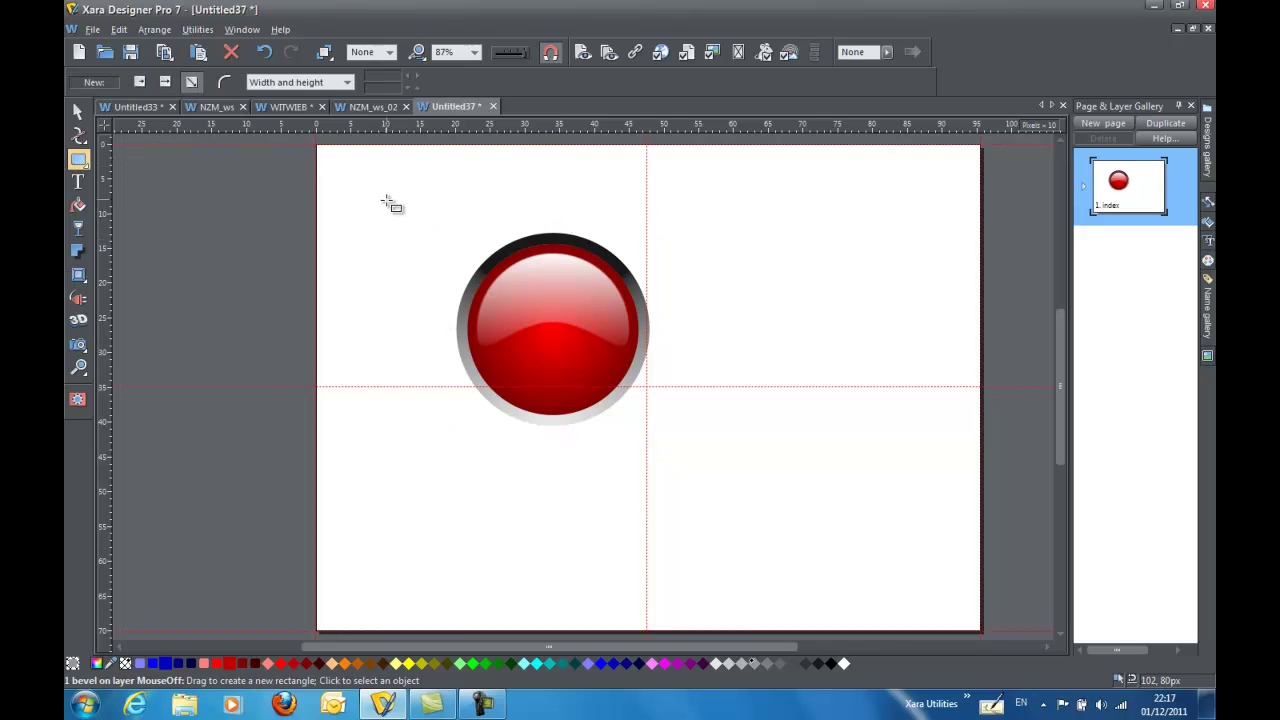
mouse_move(389, 194)
left_mouse_down()
mouse_move(743, 489)
mouse_move(729, 475)
left_mouse_up()
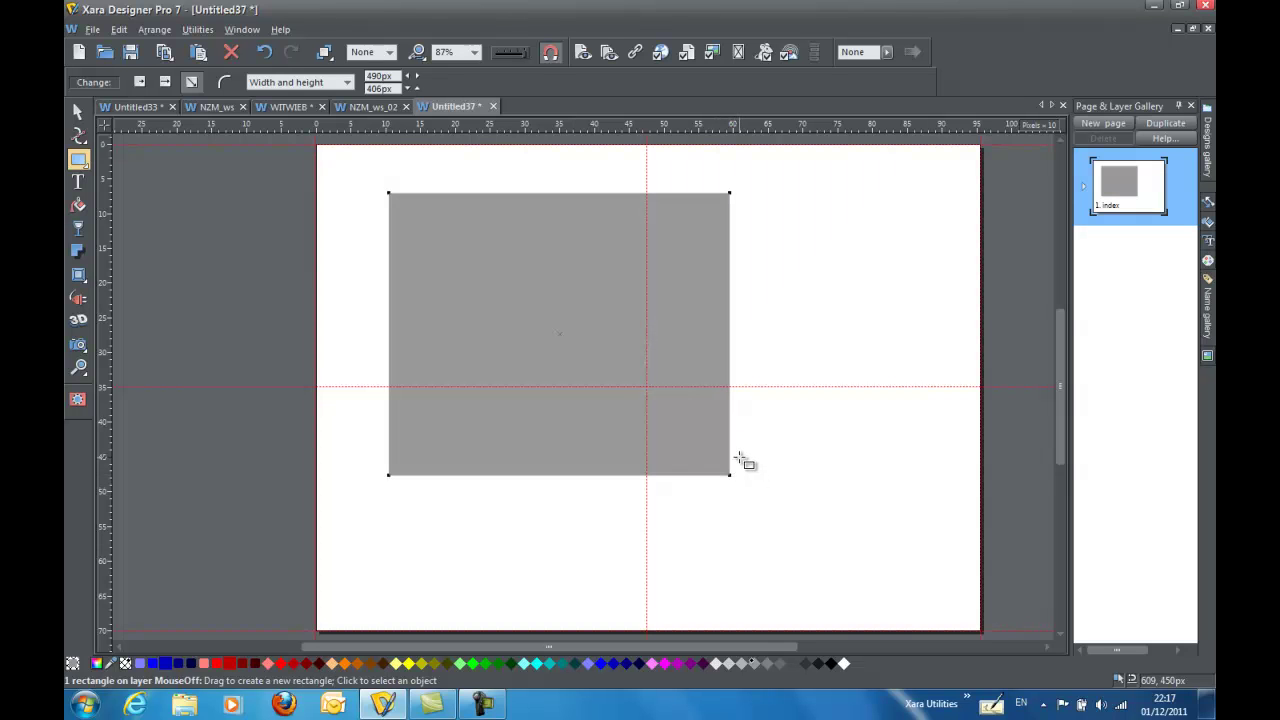
key("ctrl+v")
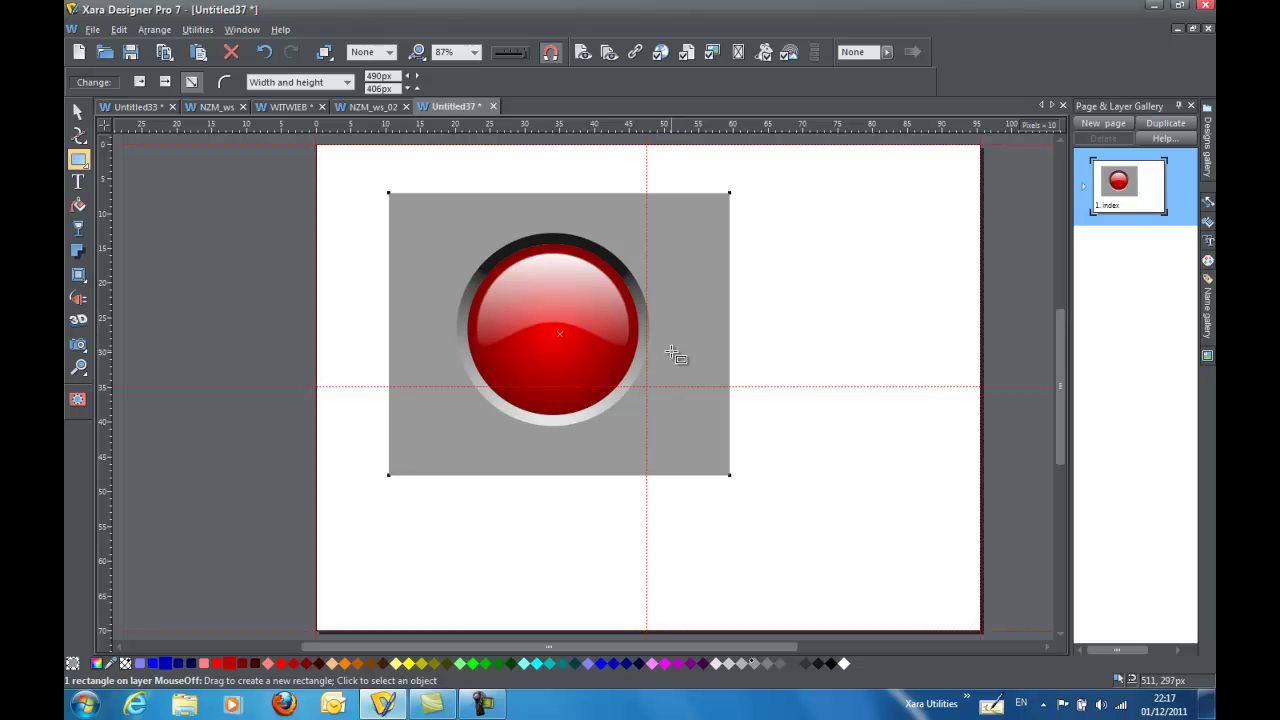
- Select everything and scale the button and backdrop down to about 202 px wide, upper right
left_click(78, 111)
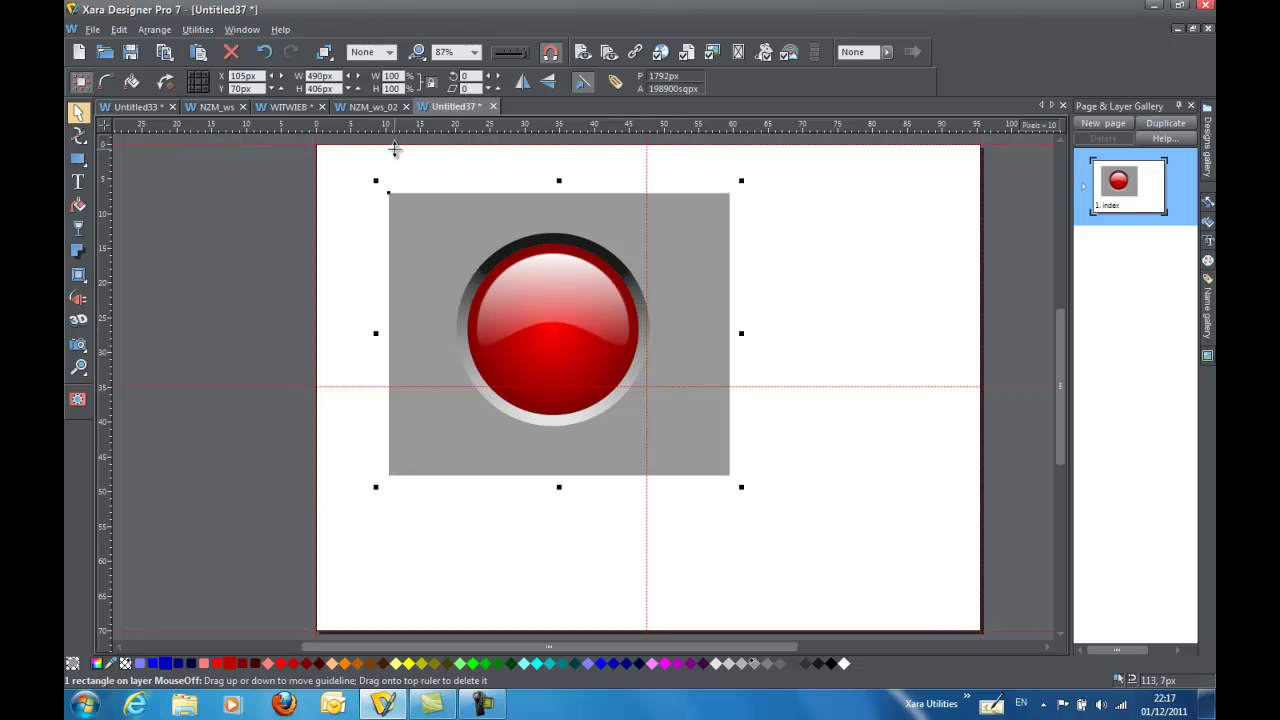
left_click(739, 462)
key("ctrl+a")
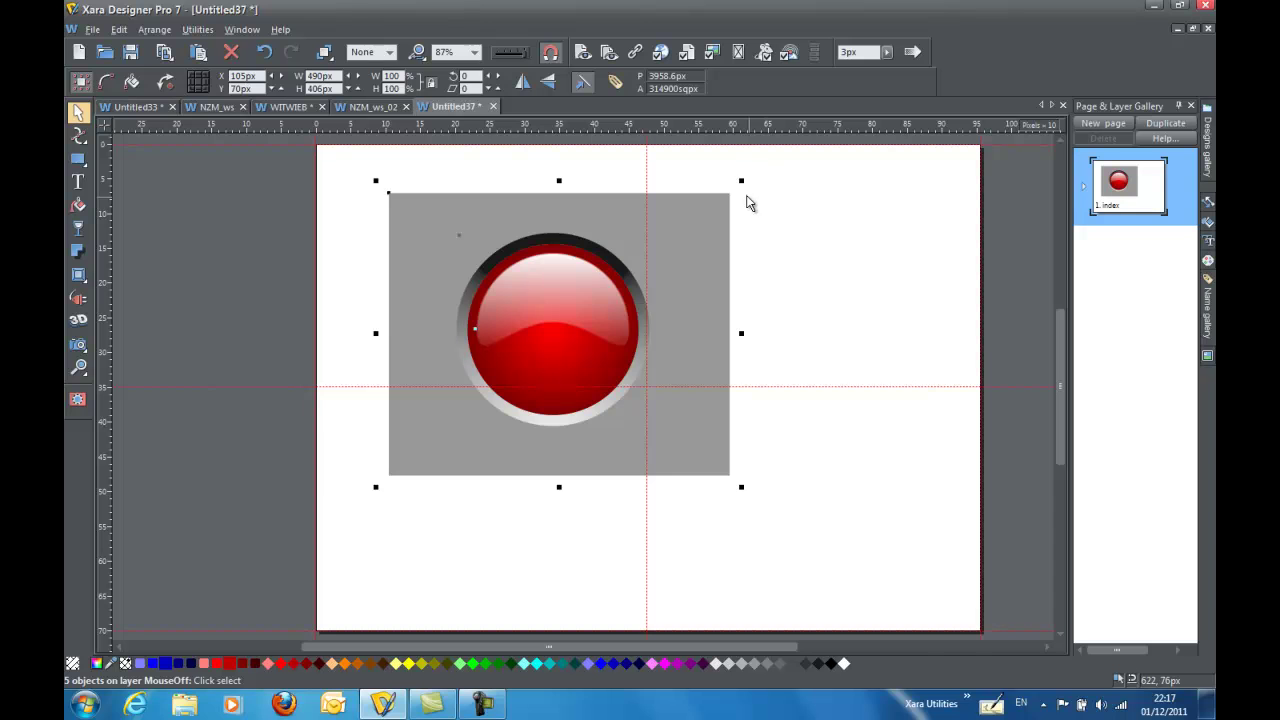
left_click_drag(741, 180, 815, 300)
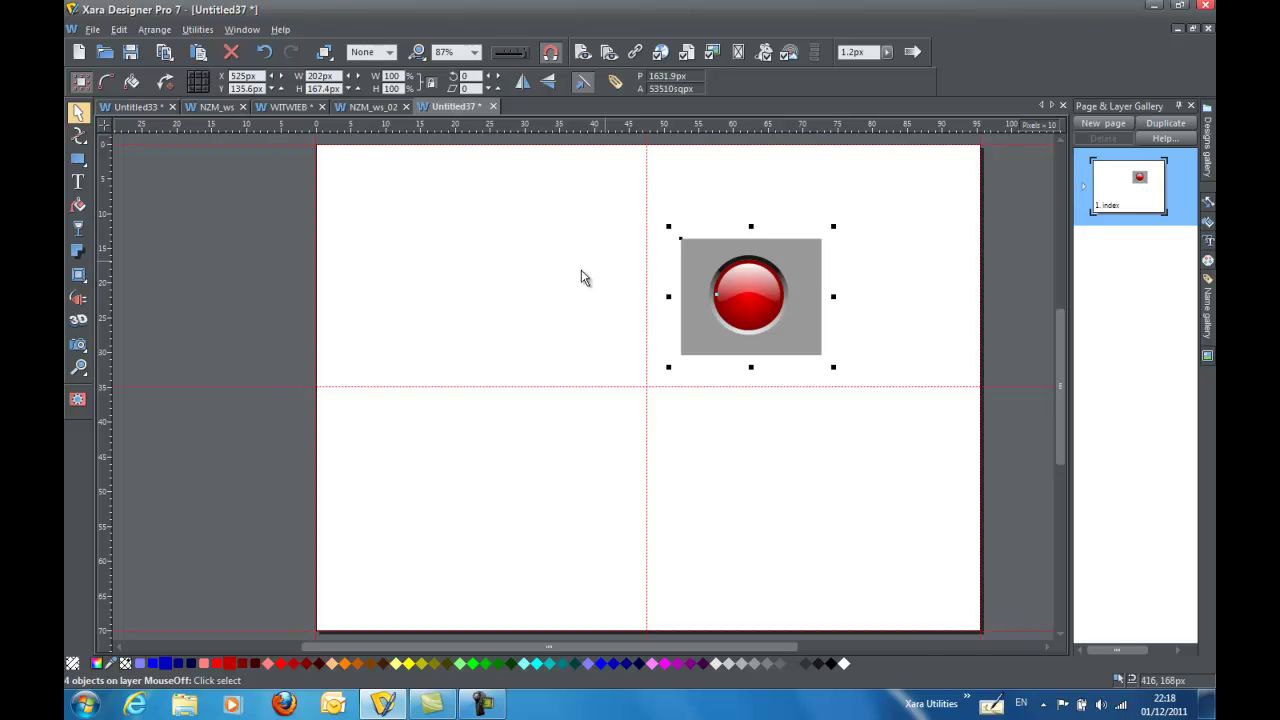
- Open the colour editor on the button's linked Theme Color 2 (red bf0000)
left_click(98, 664)
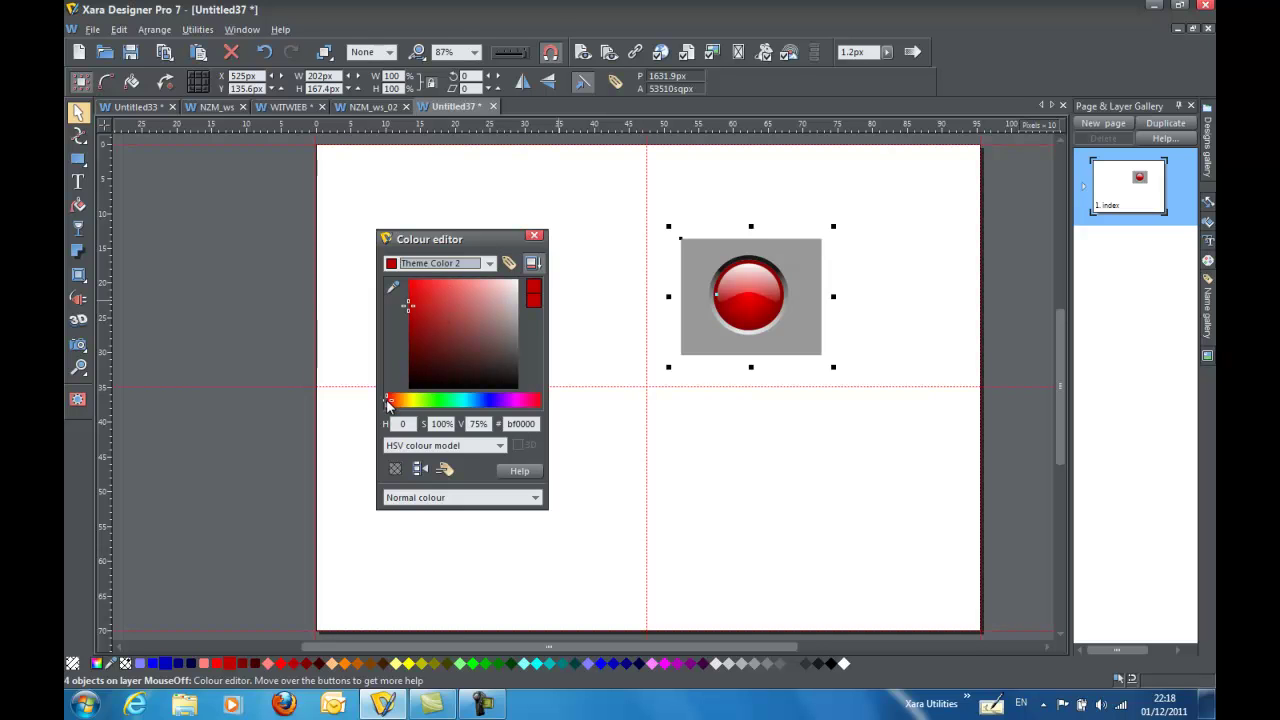
- Shift Theme Color 2's hue to 27, making it orange bf5600 and recolouring the button
left_click_drag(388, 402, 489, 401)
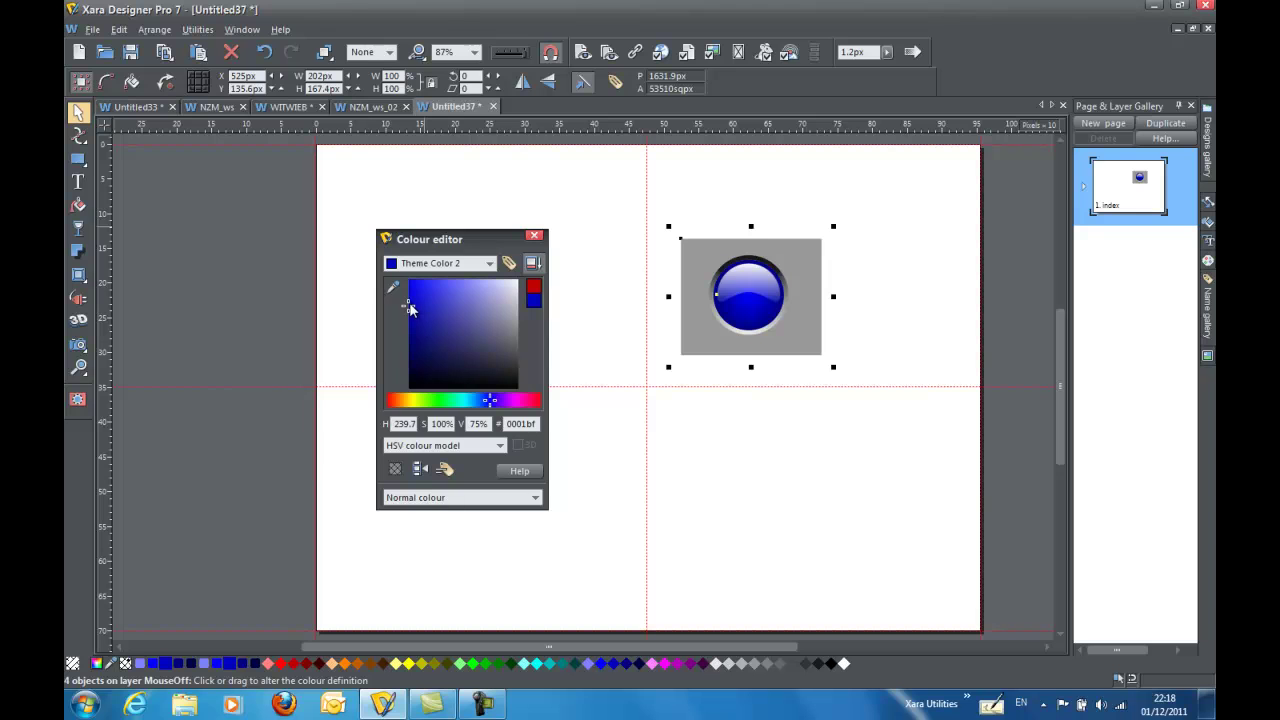
mouse_move(411, 302)
left_mouse_down()
mouse_move(465, 298)
mouse_move(428, 348)
mouse_move(406, 289)
left_mouse_up()
left_click(266, 52)
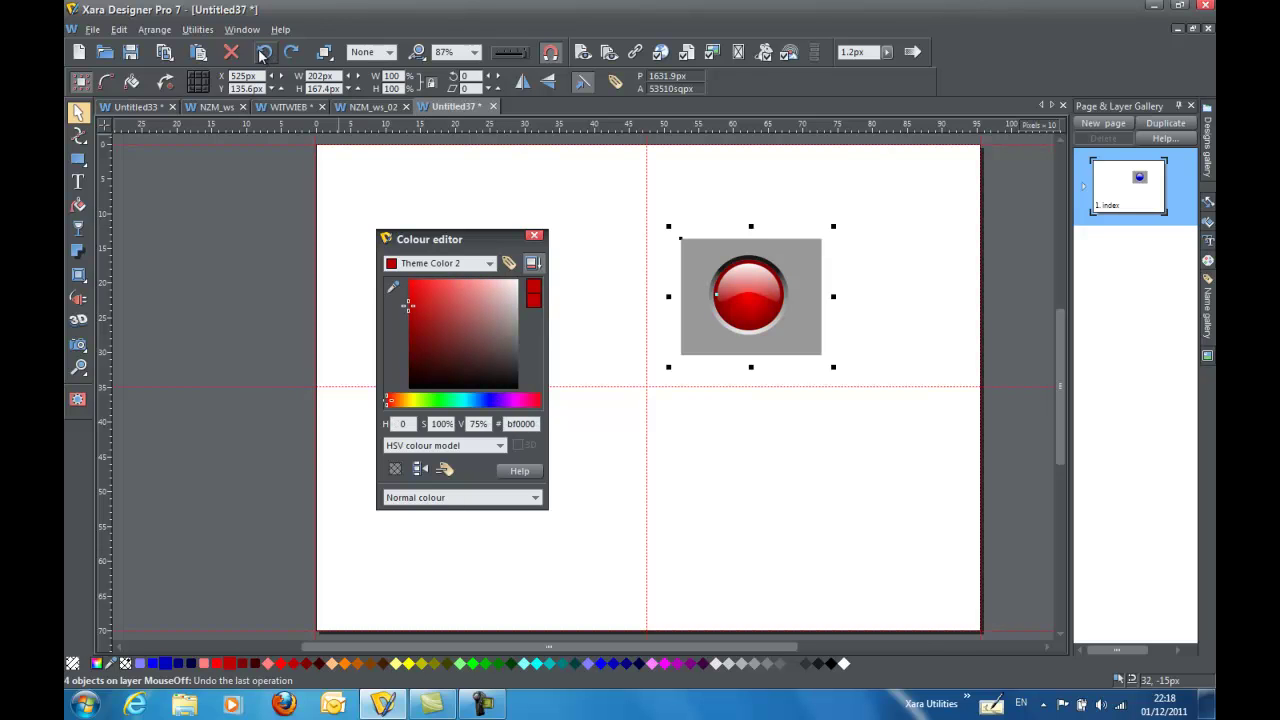
left_click_drag(393, 401, 398, 402)
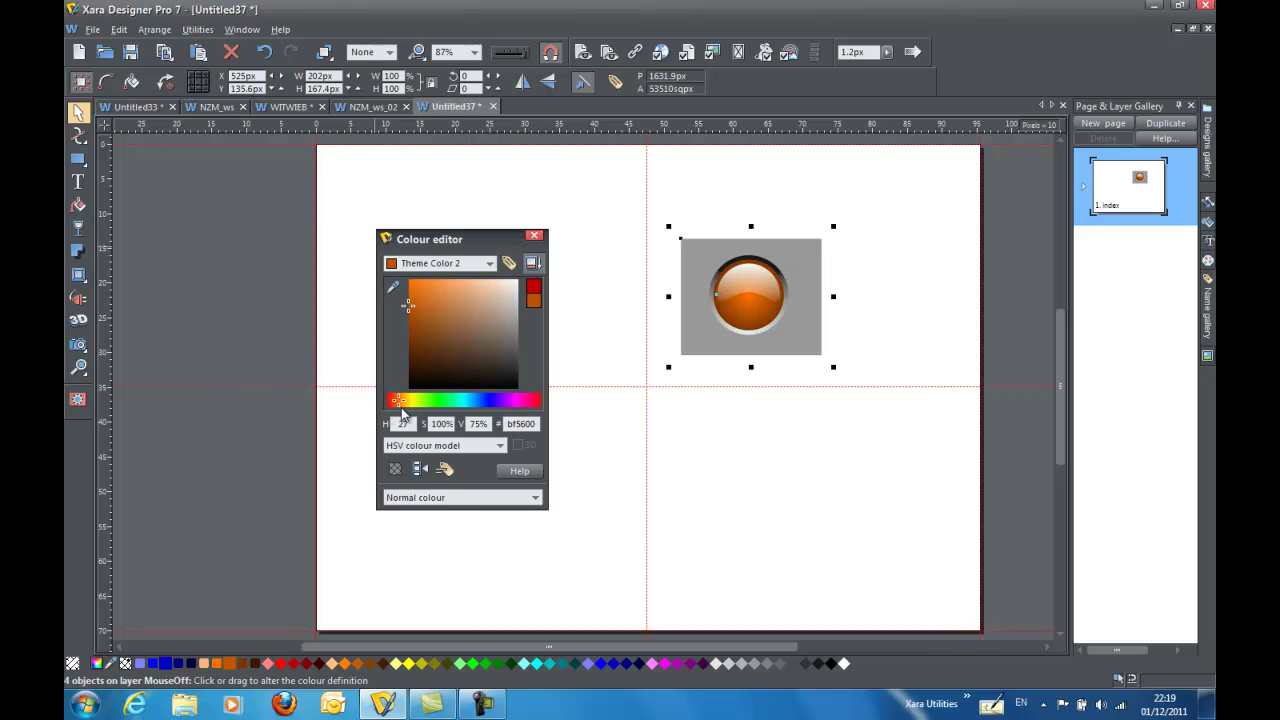